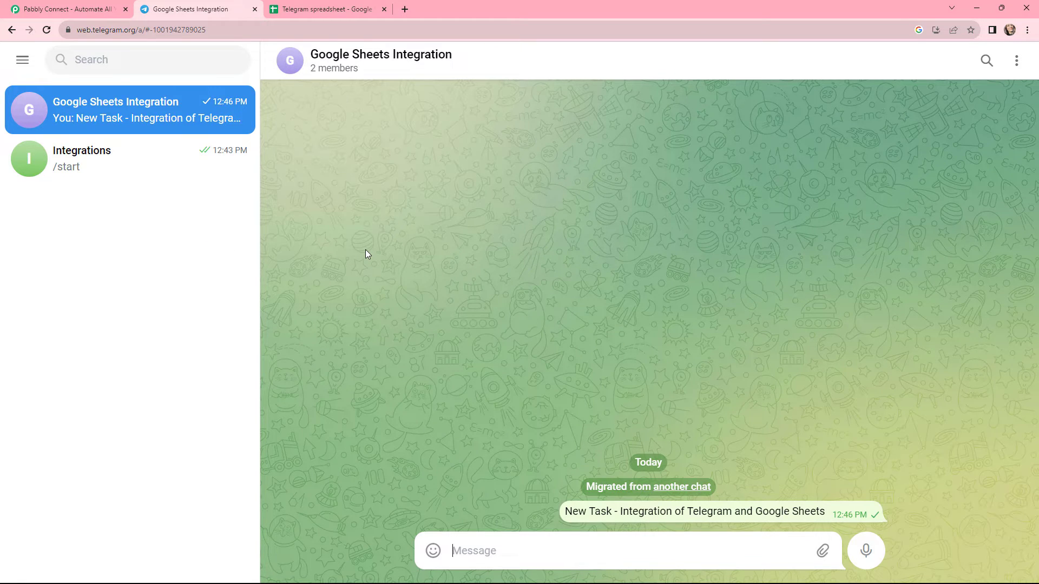
Switch from the Telegram Web chat to the Telegram spreadsheet tab
key(ctrl+Tab)
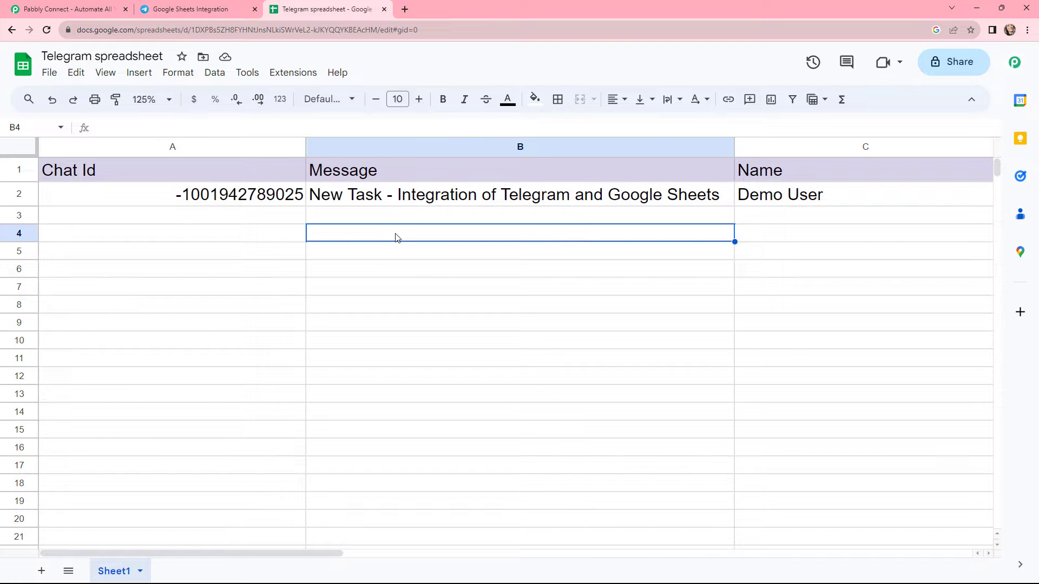
Switch from the Telegram spreadsheet to the Pabbly Connect homepage tab
key(ctrl+Tab)
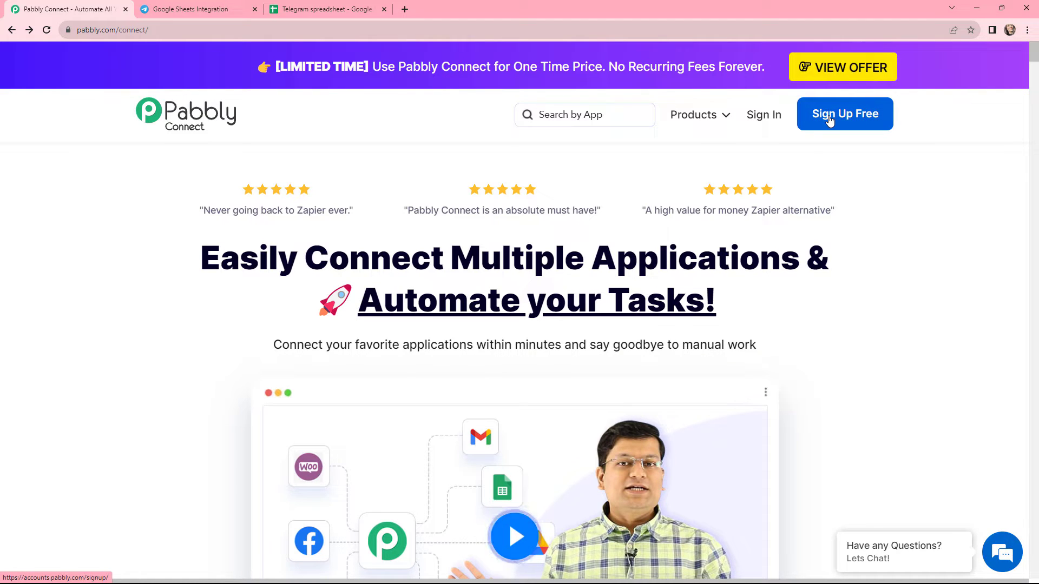
Sign in to Pabbly and open Pabbly Connect from the All Apps page
click(761, 119)
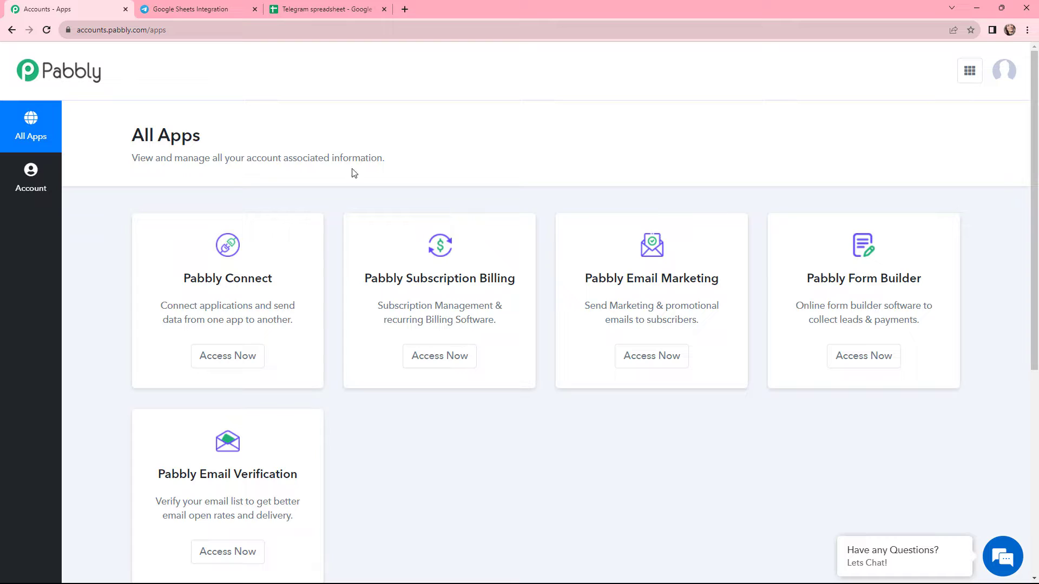
click(222, 357)
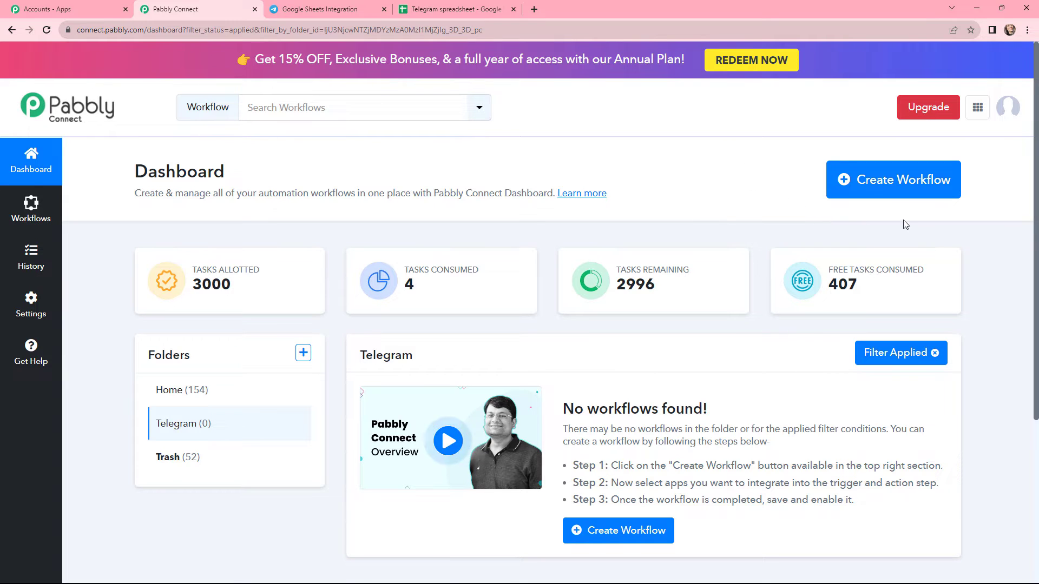
Create a workflow named 'Save Telegram Messages to Google Sheets' in the Telegram folder
click(856, 182)
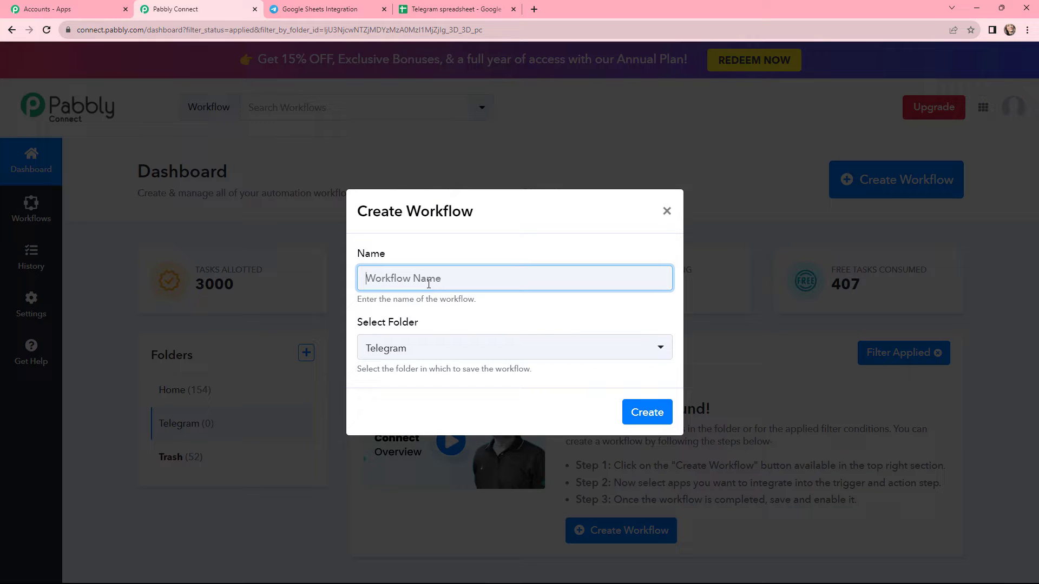
text(Save Telegram Messages to Google Sheets)
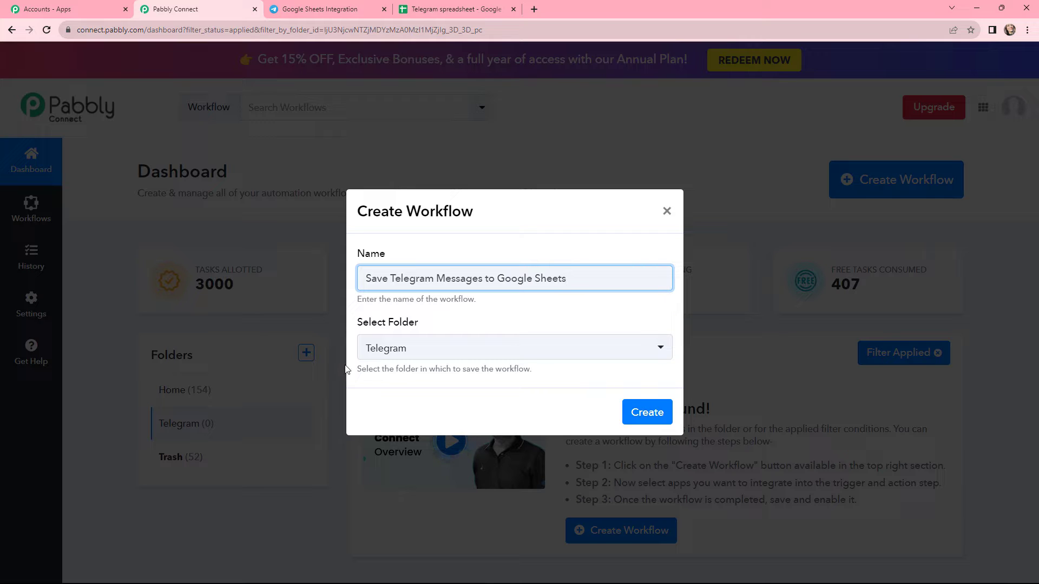
click(639, 414)
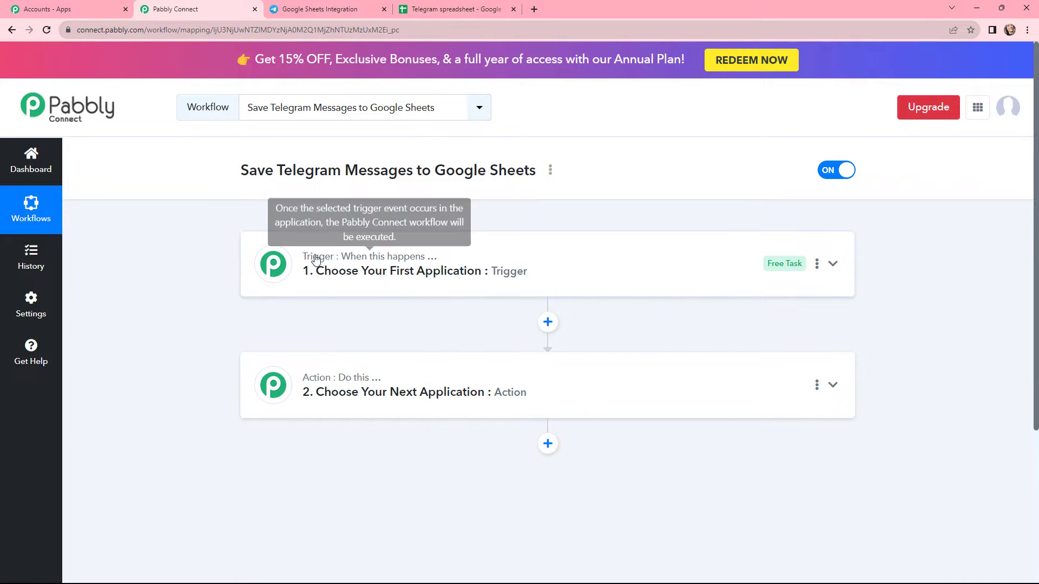
Set the trigger app to Telegram Bot with the Set Webhook / Watch Updates event
mouse_move(323, 382)
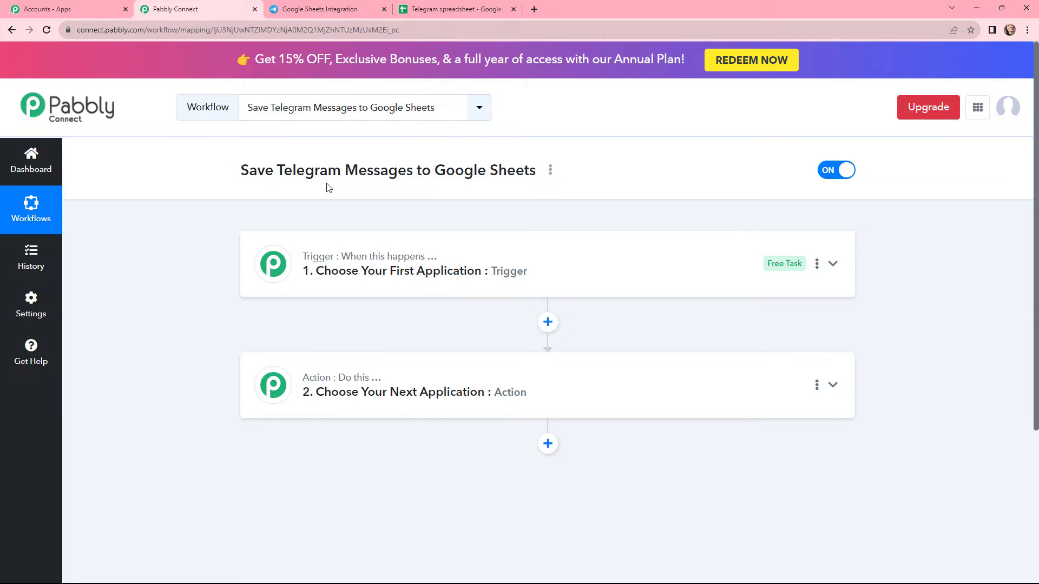
click(425, 272)
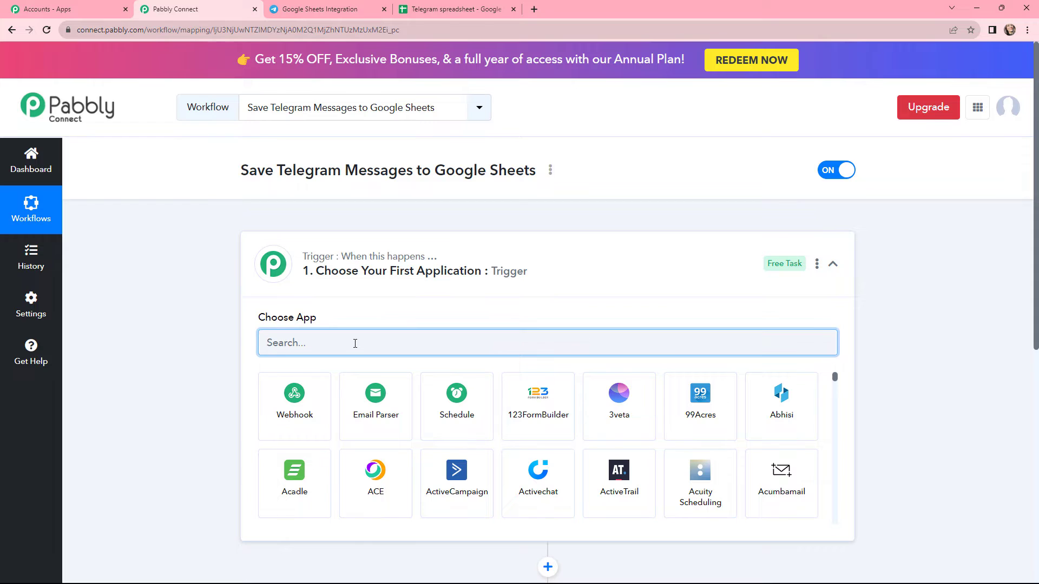
text(teleg)
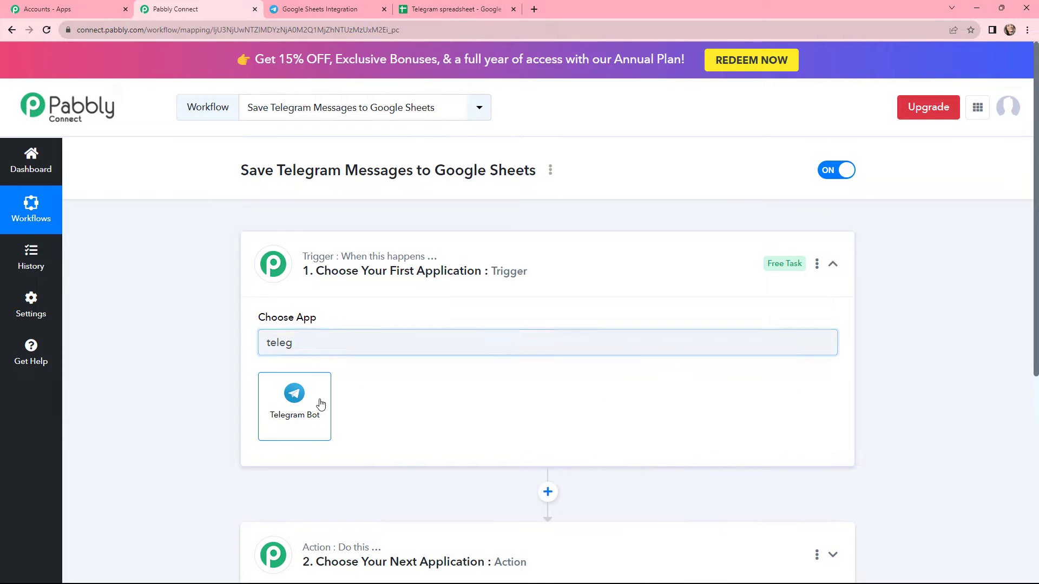
click(320, 405)
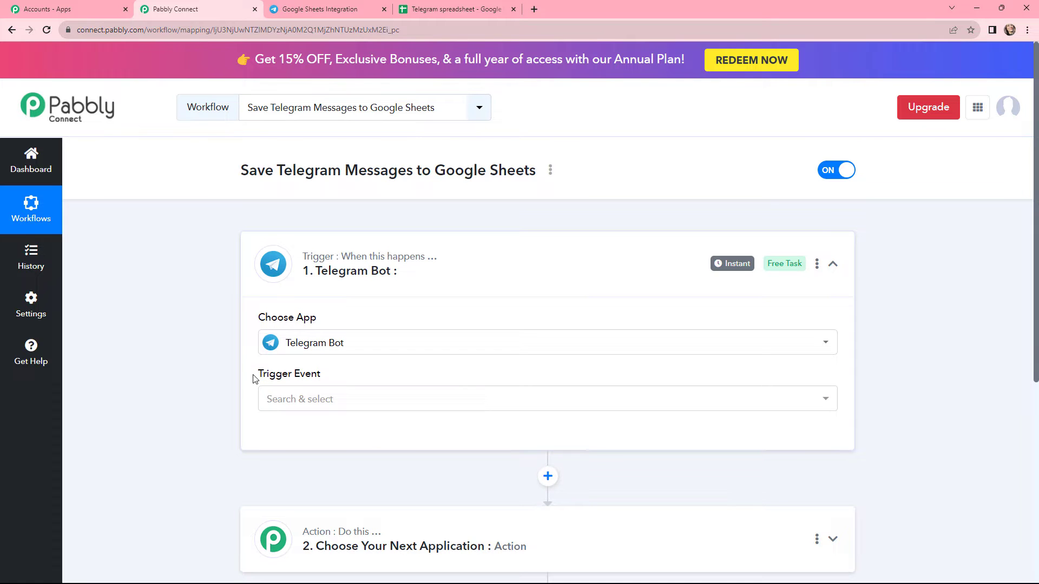
click(296, 400)
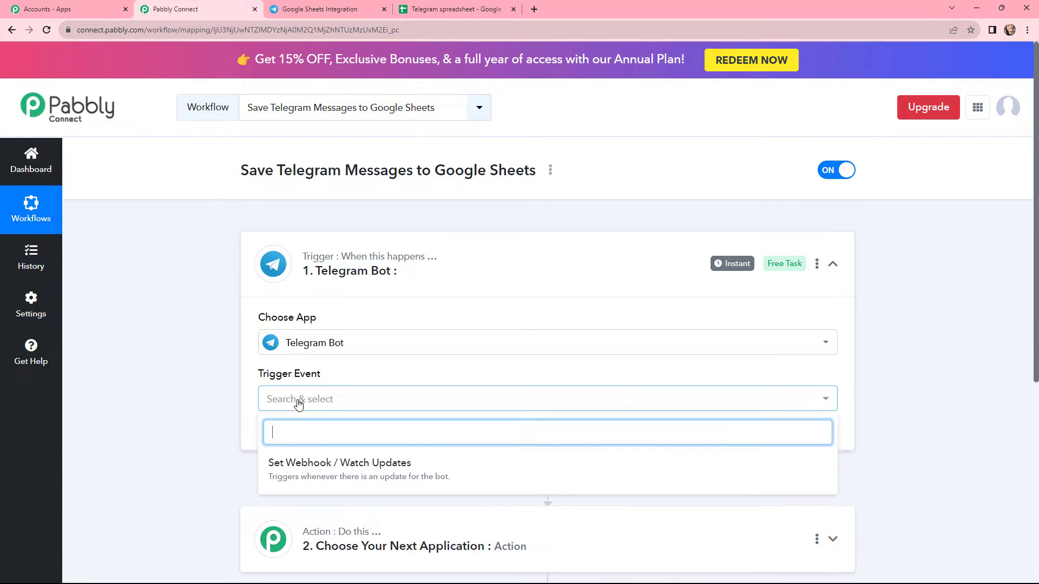
click(310, 465)
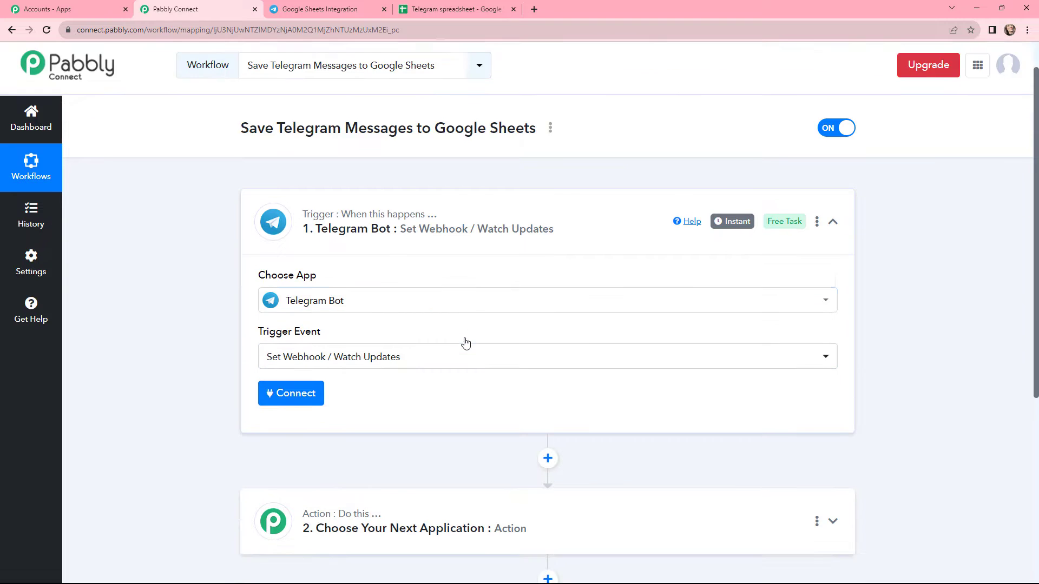
Set the action app to Google Sheets with the Add New Row event
scroll(464, 342, down, 4)
click(465, 340)
scroll(475, 331, down, 2)
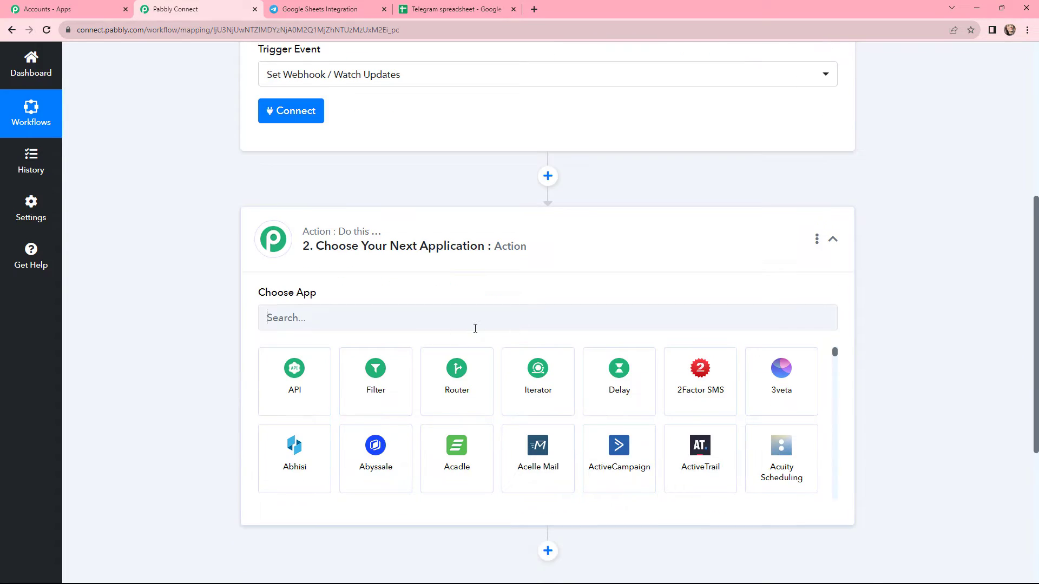
click(475, 328)
text(googl)
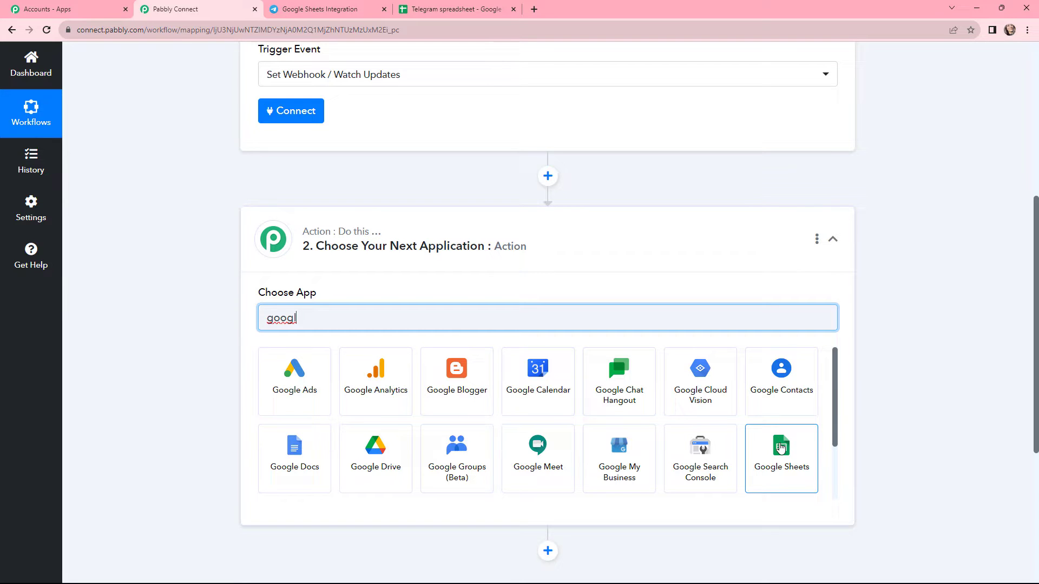
click(781, 446)
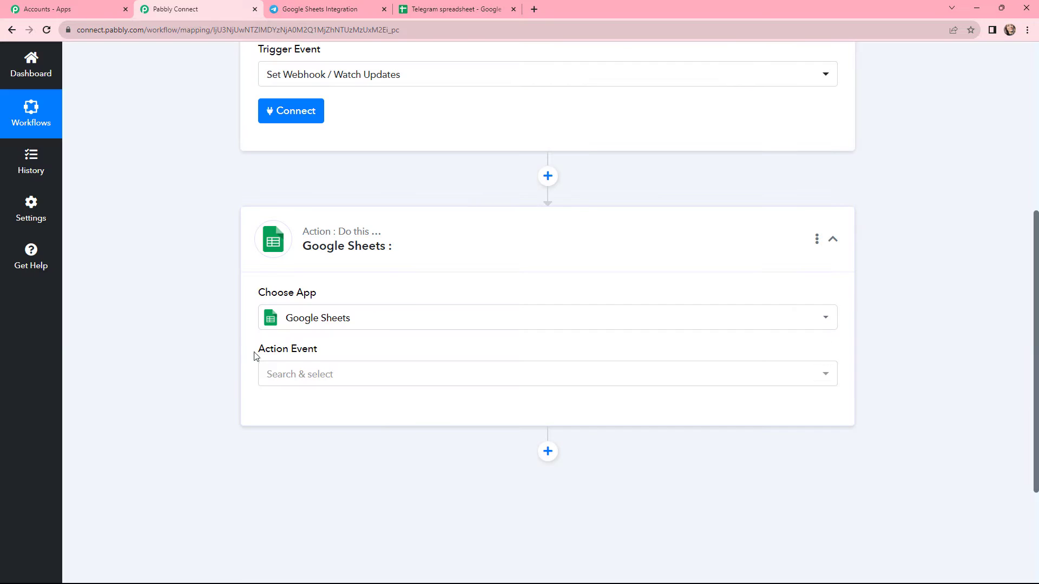
click(301, 377)
click(301, 378)
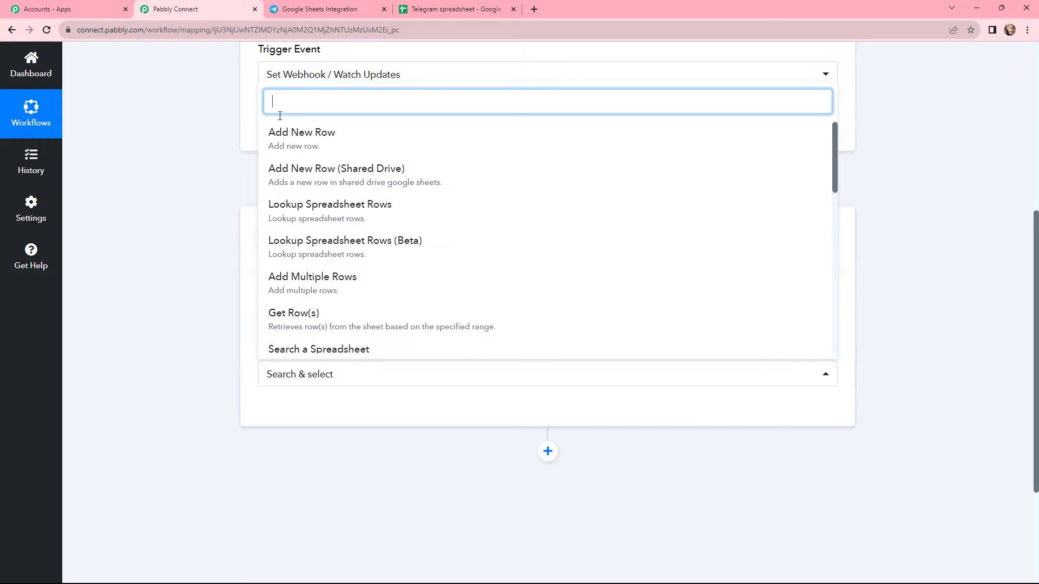
click(306, 136)
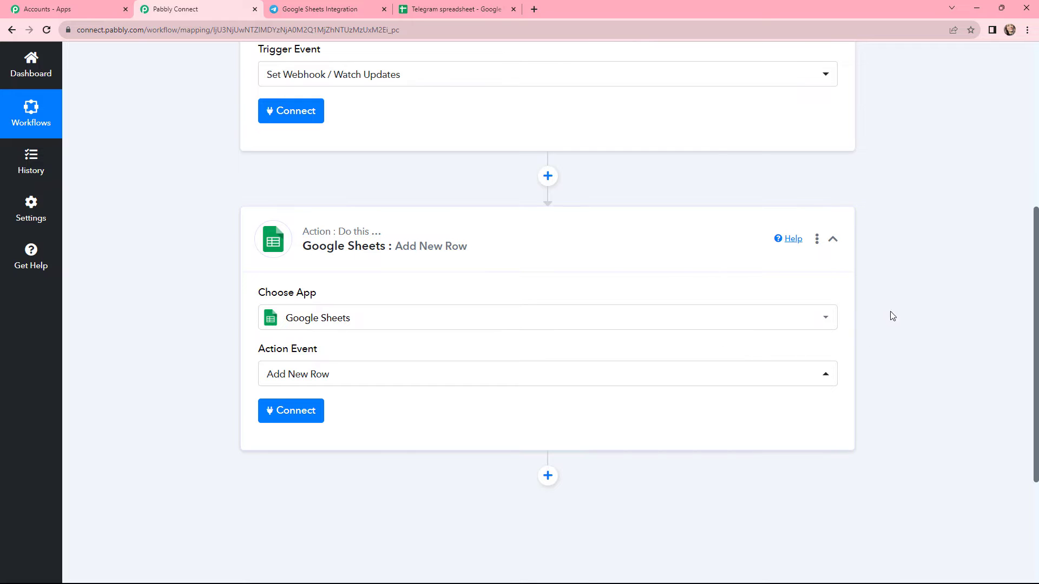
scroll(919, 334, up, 6)
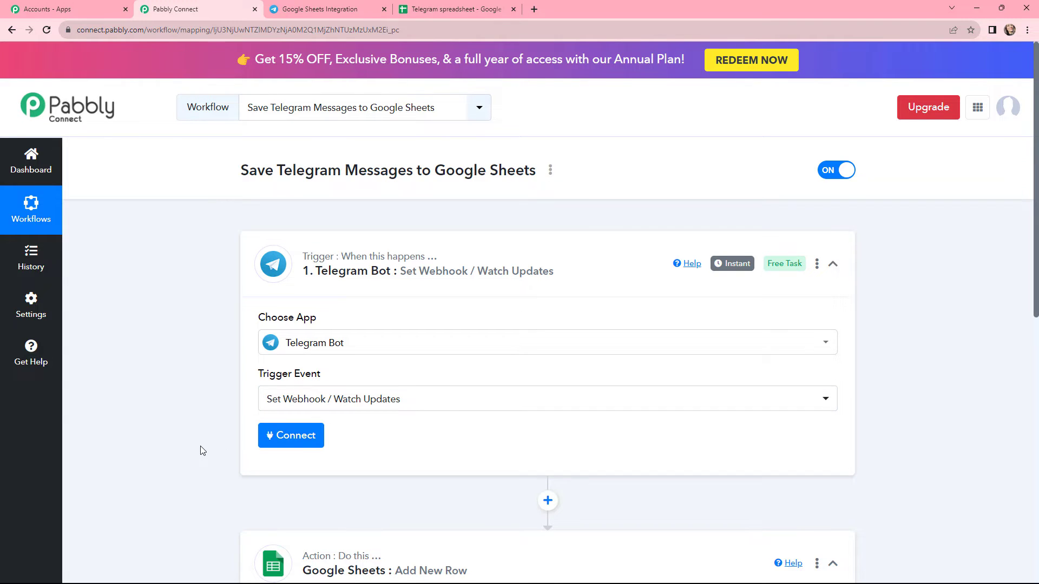
Add a new Telegram Bot connection, review its token instructions, then return to Telegram Web
click(282, 440)
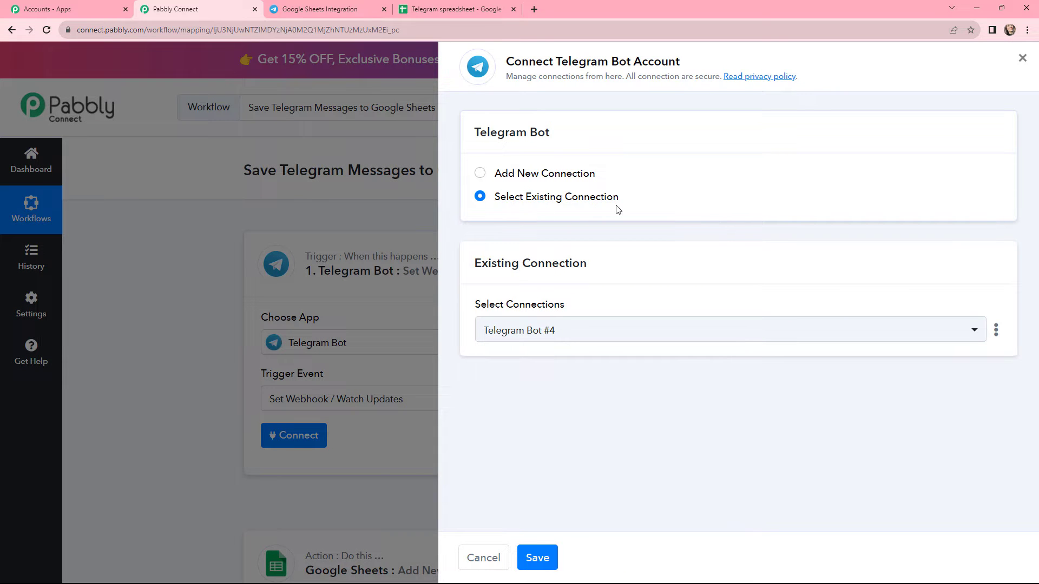
click(480, 174)
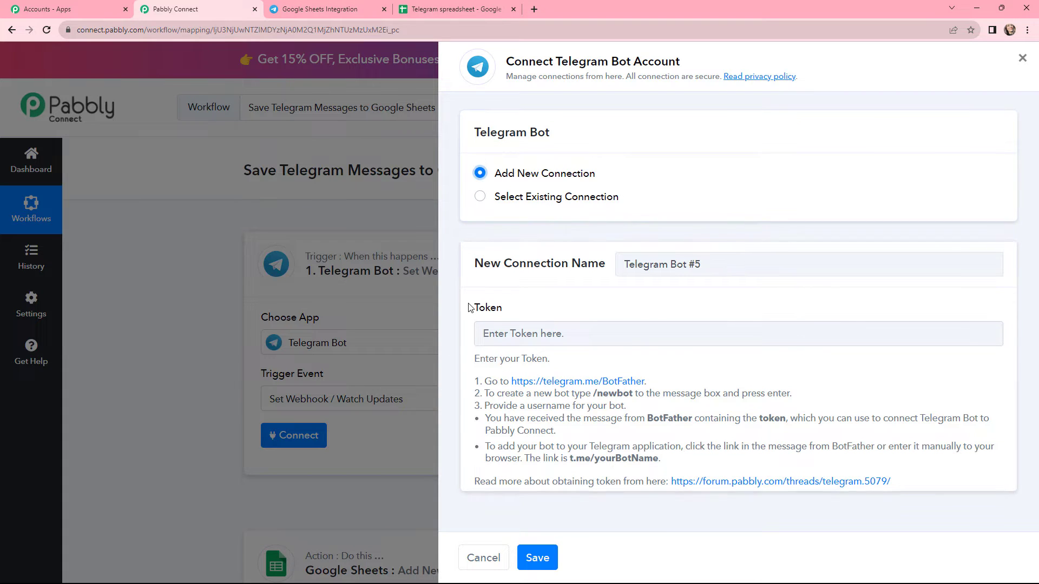
drag(470, 307, 511, 312)
triple_click(595, 387)
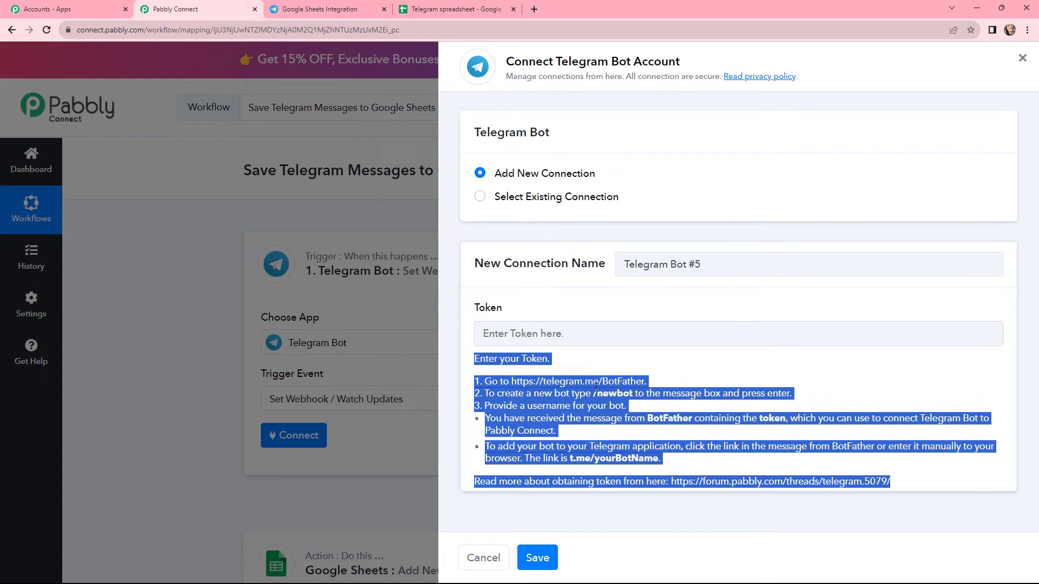
click(570, 368)
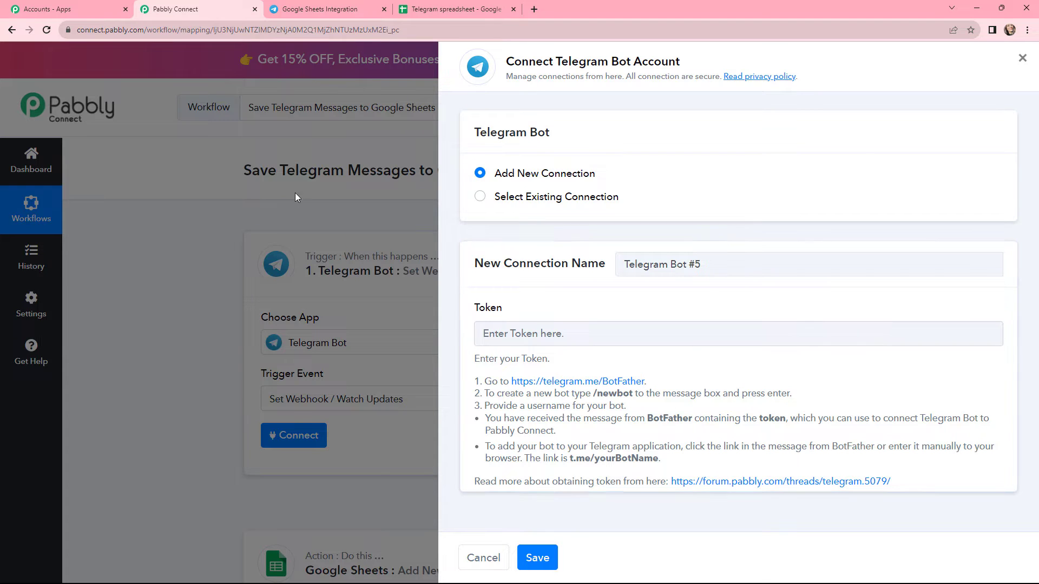
click(333, 9)
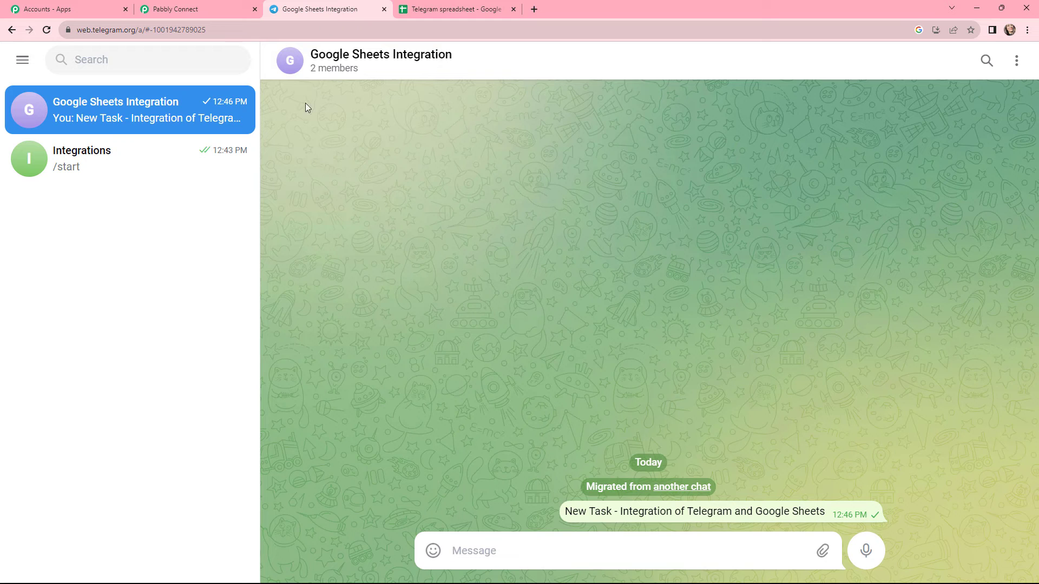
Find BotFather in Telegram search and start a conversation with it
click(102, 58)
text(b)
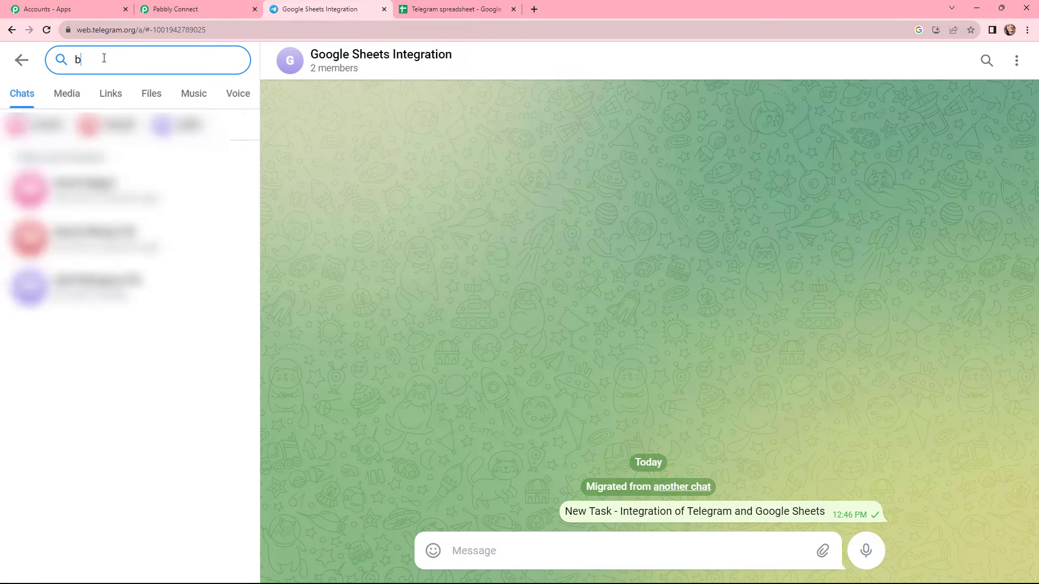
text(otfa)
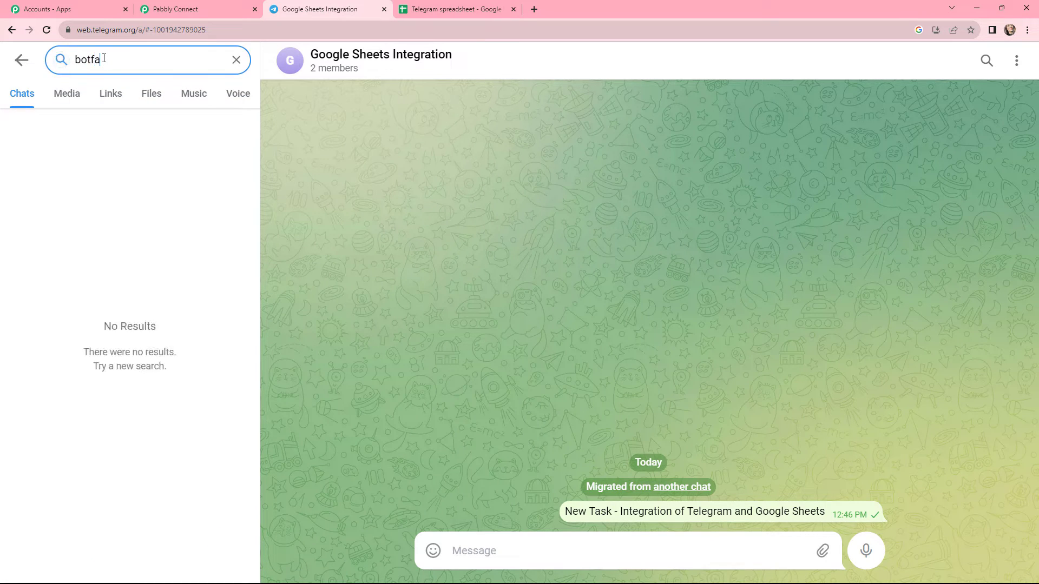
text(ther)
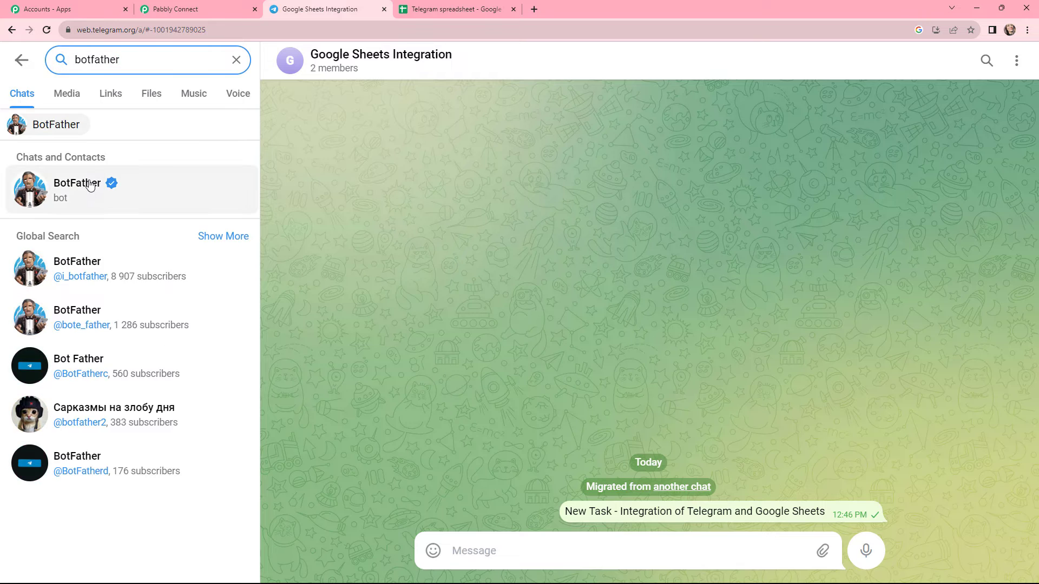
click(91, 185)
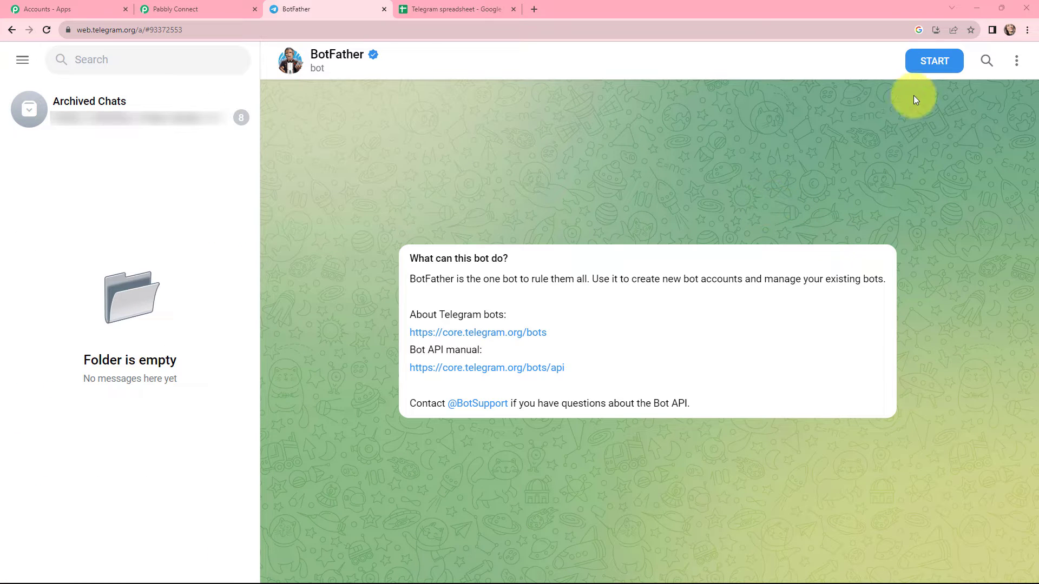
click(932, 69)
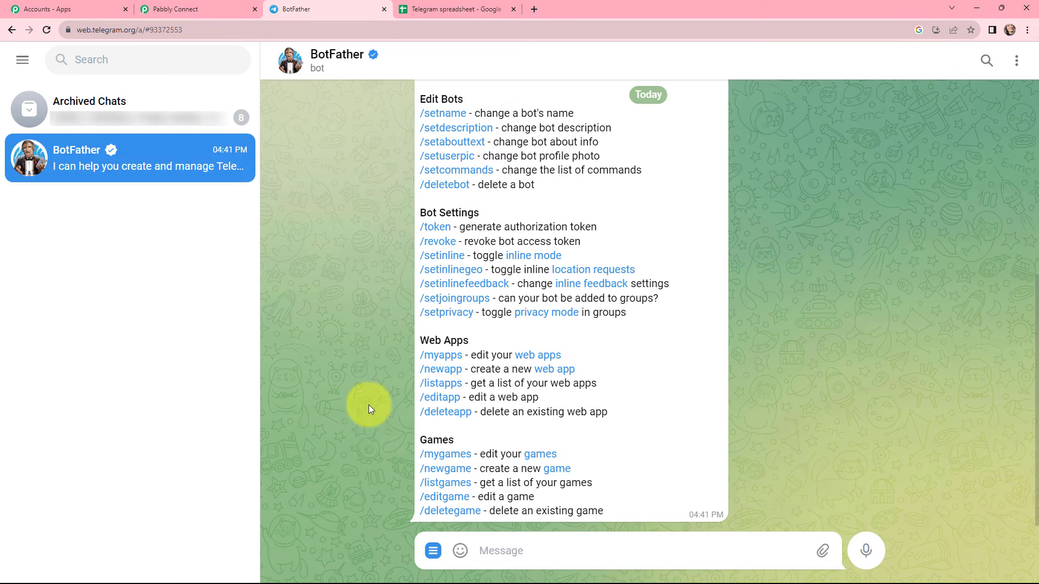
Copy /newbot from the Pabbly token instructions and send it to BotFather
click(215, 8)
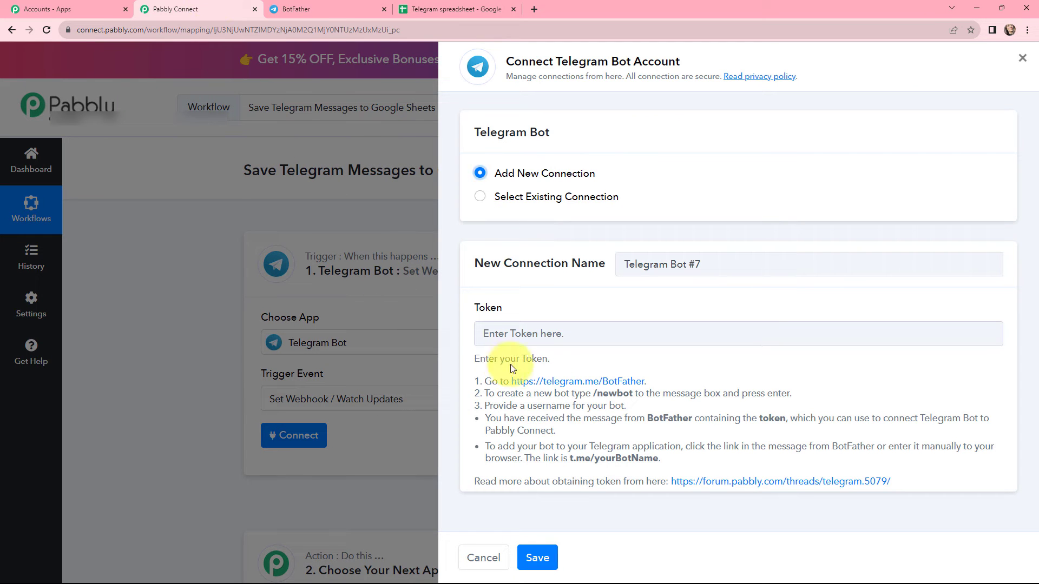
drag(594, 393, 633, 394)
key(ctrl+c)
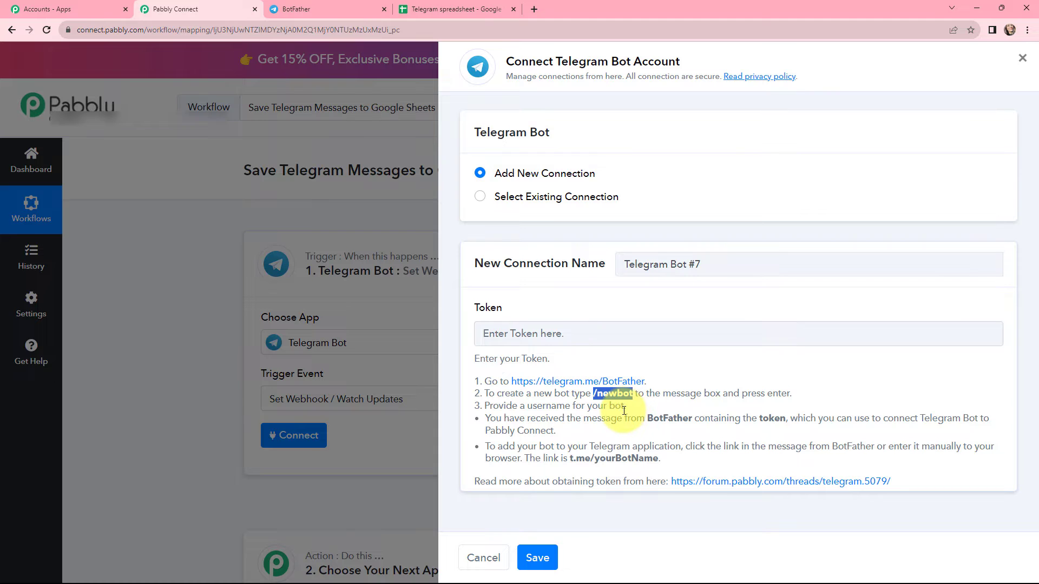
click(303, 9)
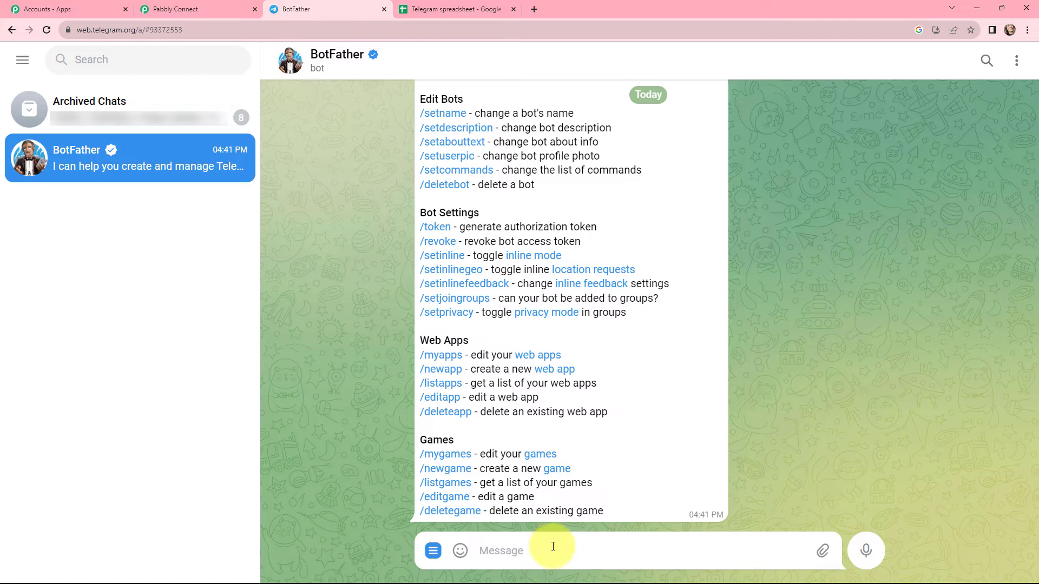
key(ctrl+v)
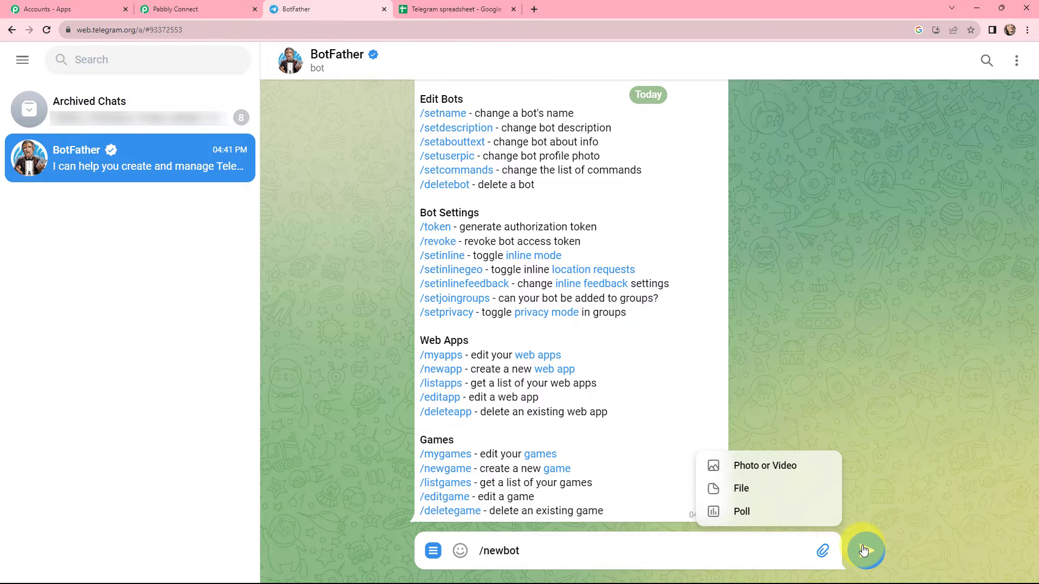
click(864, 551)
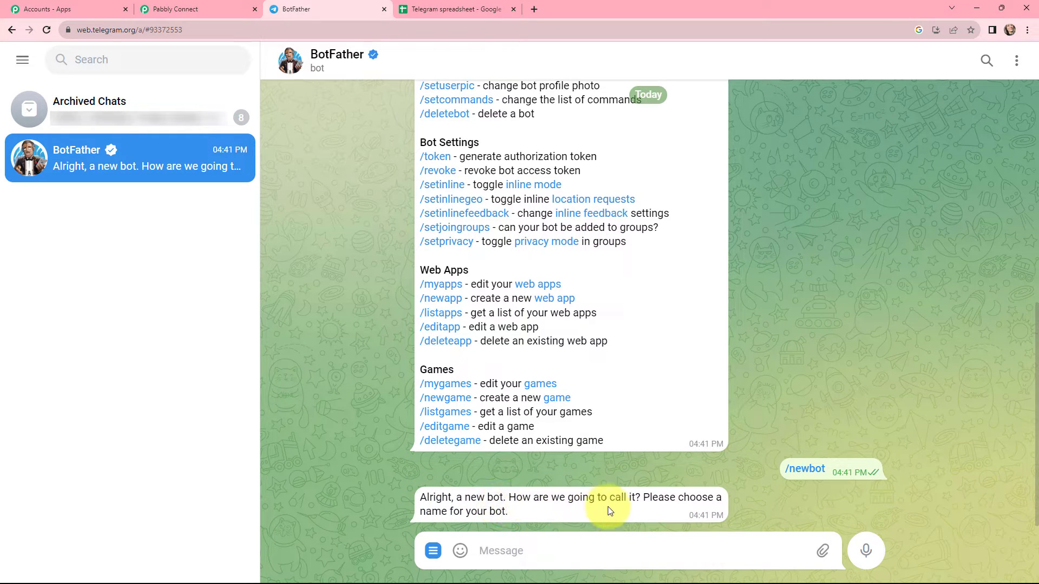
Name the bot pabblyconnect, username newpabblyconnect_bot, and copy its API token
click(514, 547)
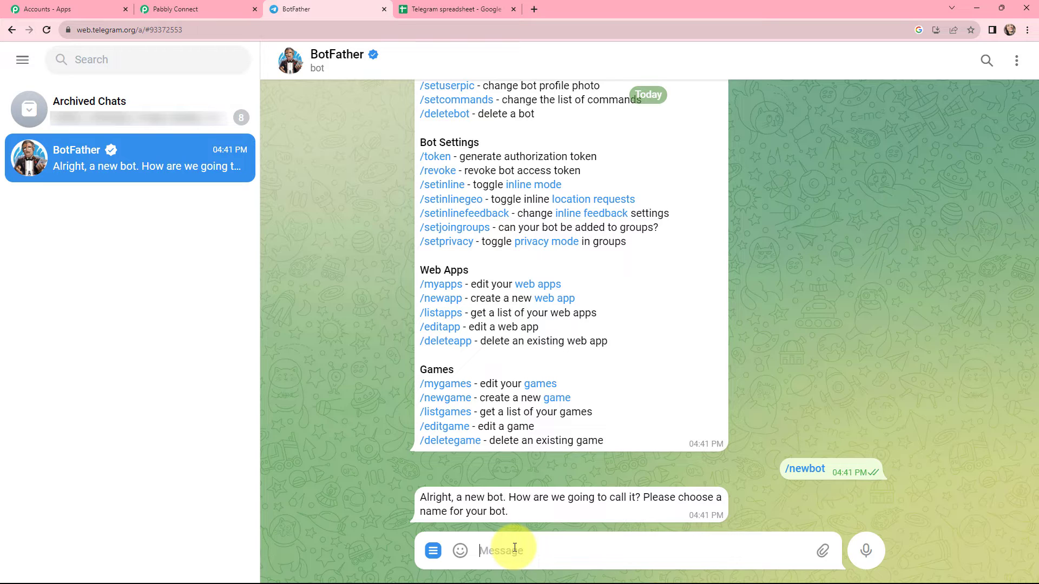
text(pabblyconnect)
click(858, 550)
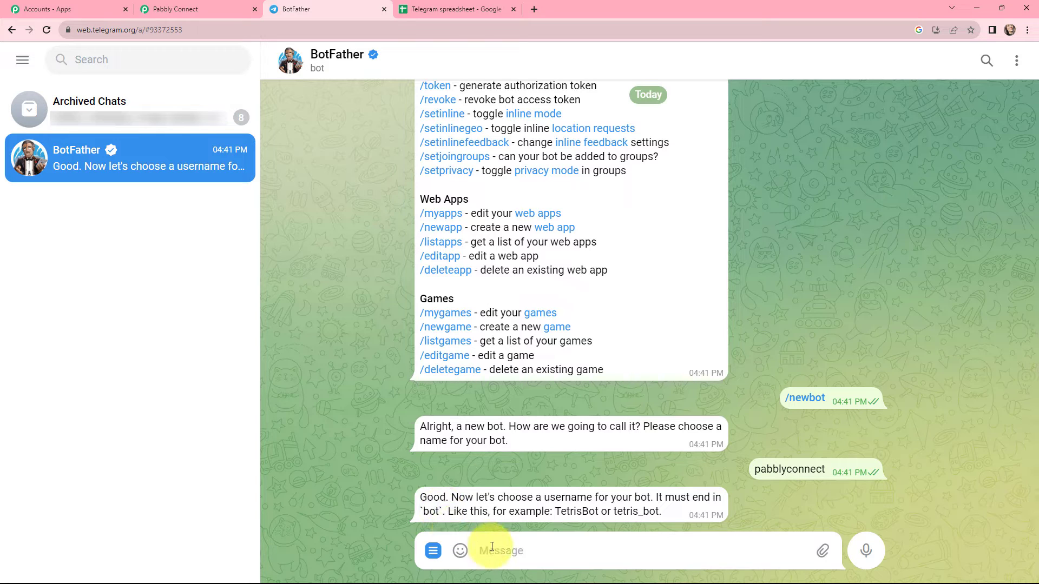
text(new)
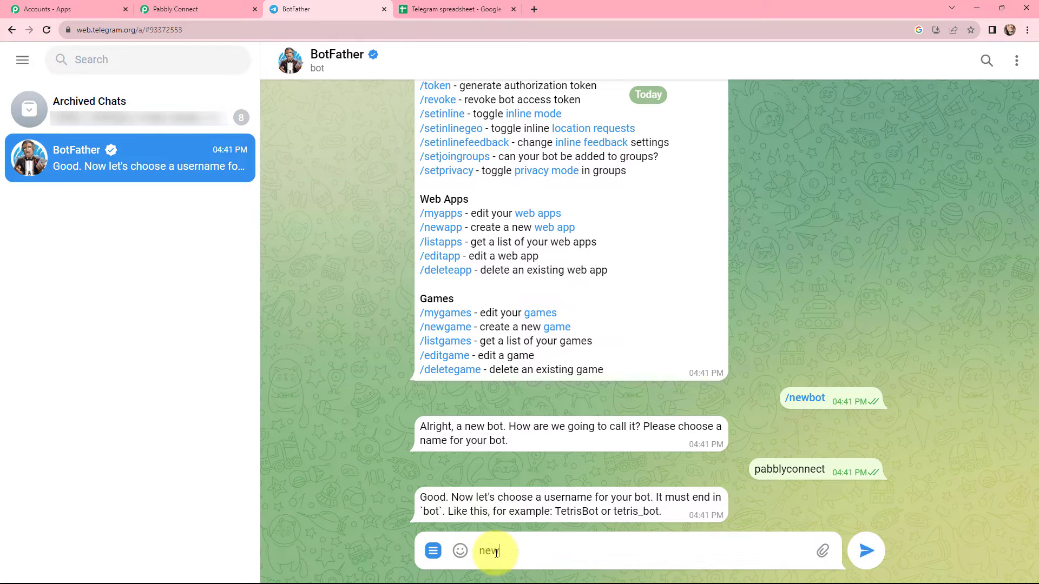
text(pabblyconnect_bot)
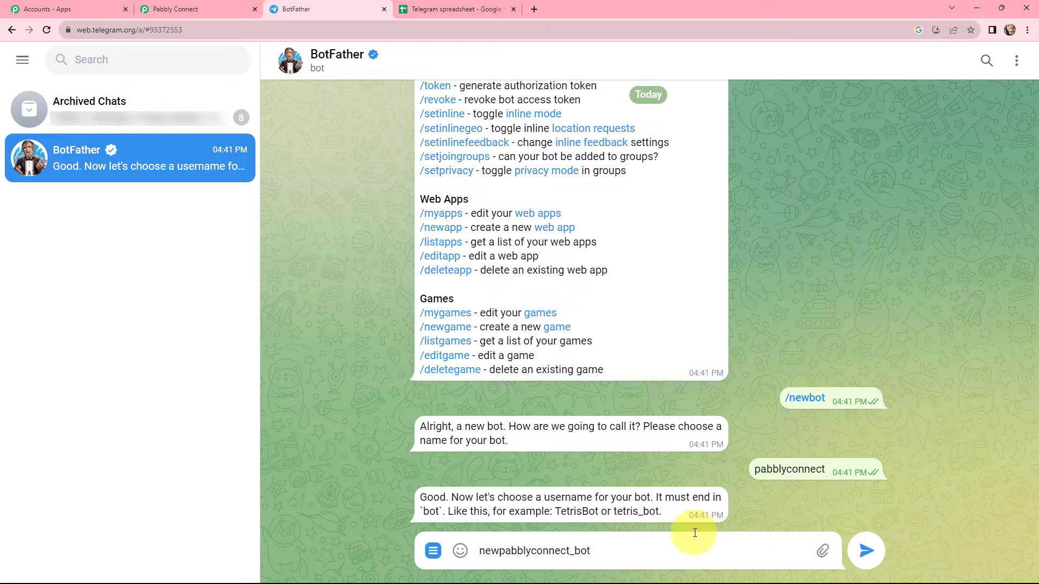
click(865, 552)
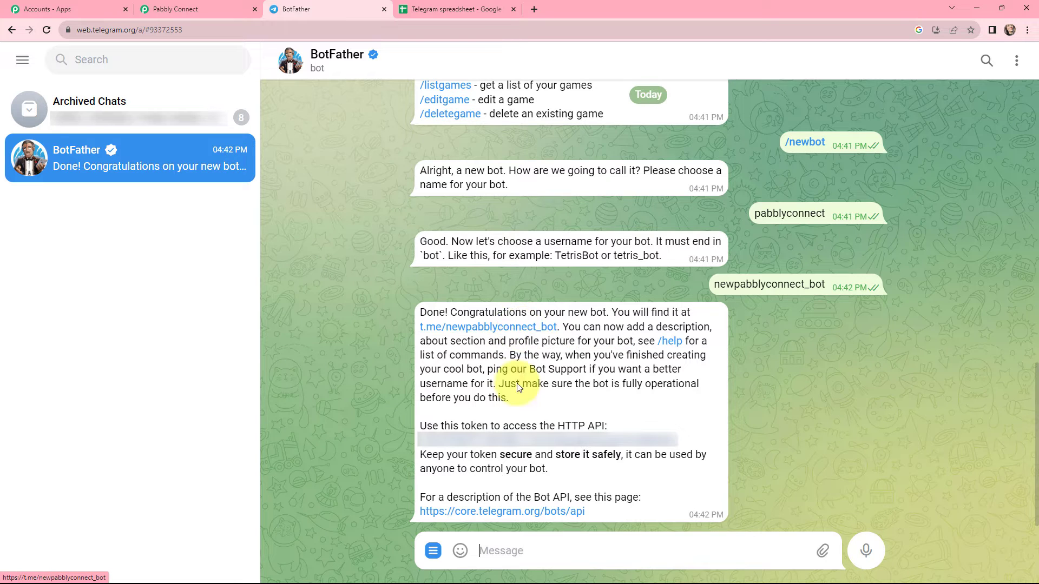
drag(682, 443, 426, 444)
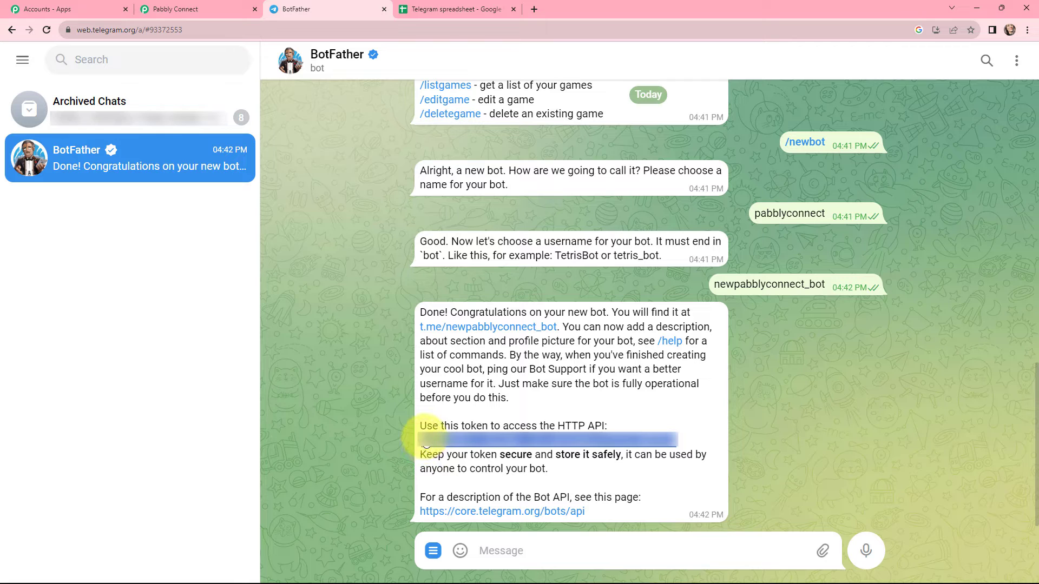
Paste the bot token into the Telegram Bot connection, save it, and send a test request
click(233, 9)
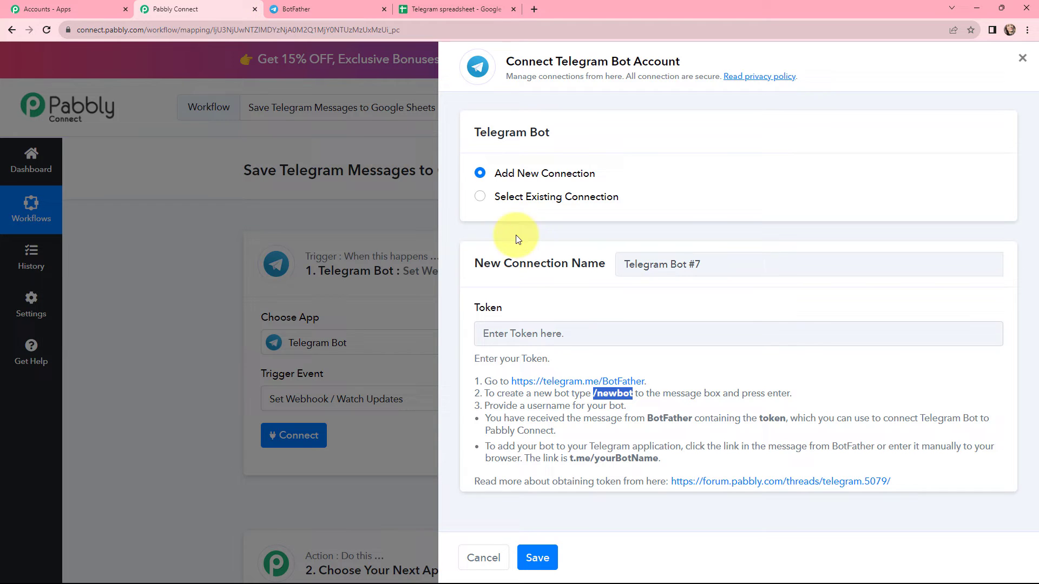
click(532, 329)
key(ctrl+v)
click(533, 558)
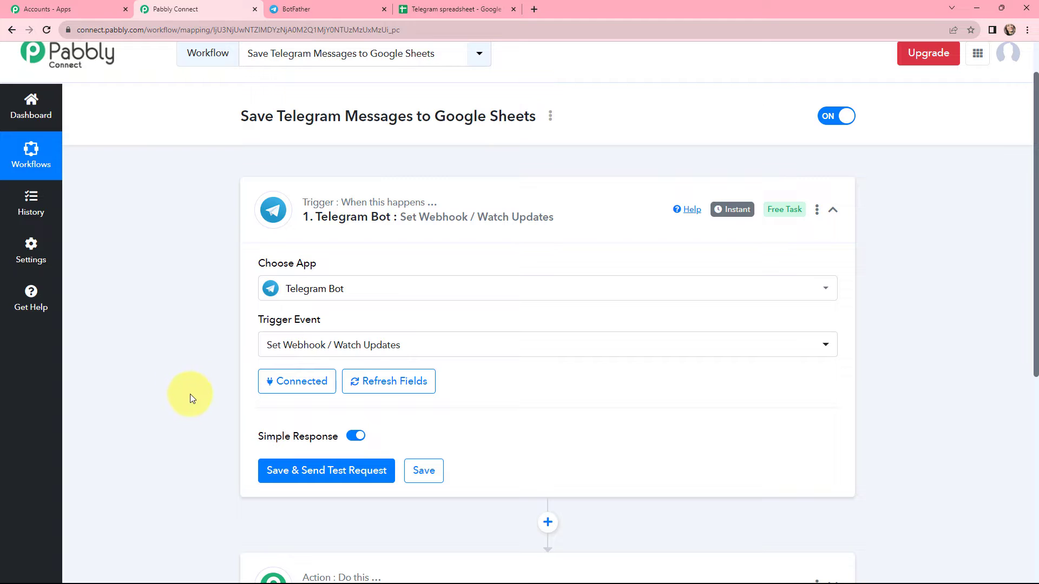
click(309, 471)
triple_click(290, 500)
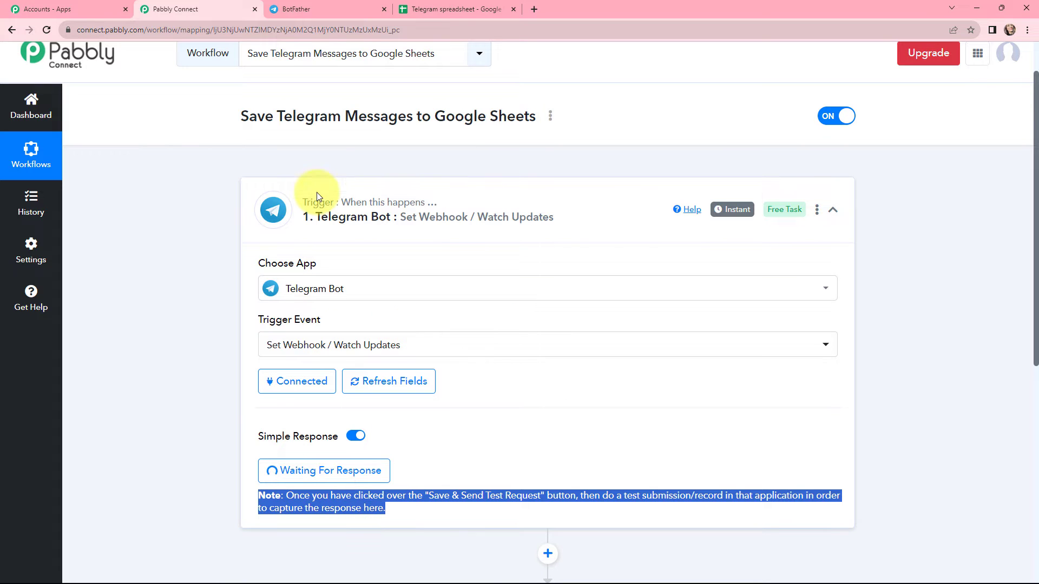
click(322, 9)
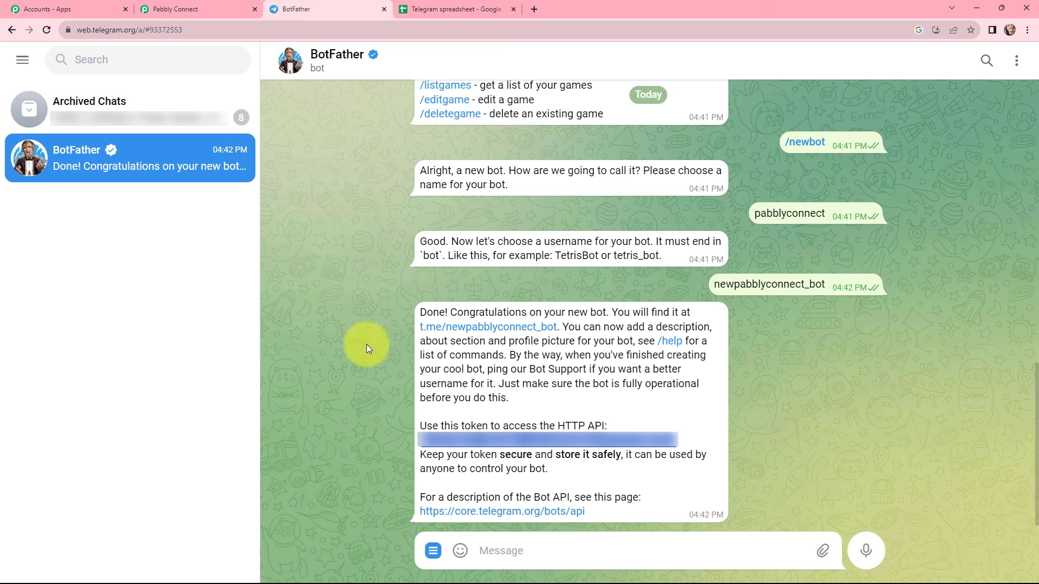
Open the t.me/newpabblyconnect_bot link from BotFather's reply and start the bot
click(458, 327)
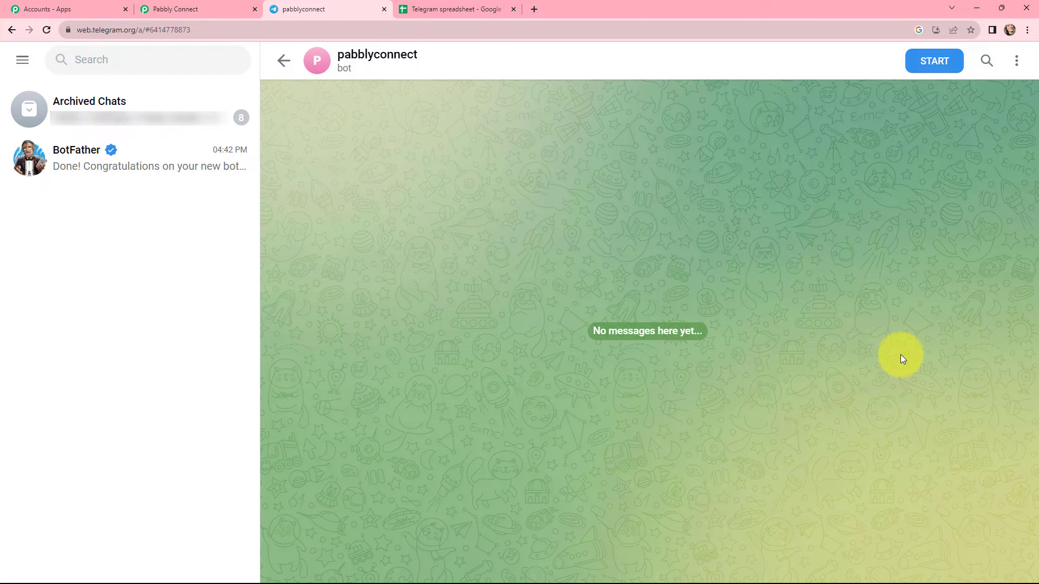
click(914, 64)
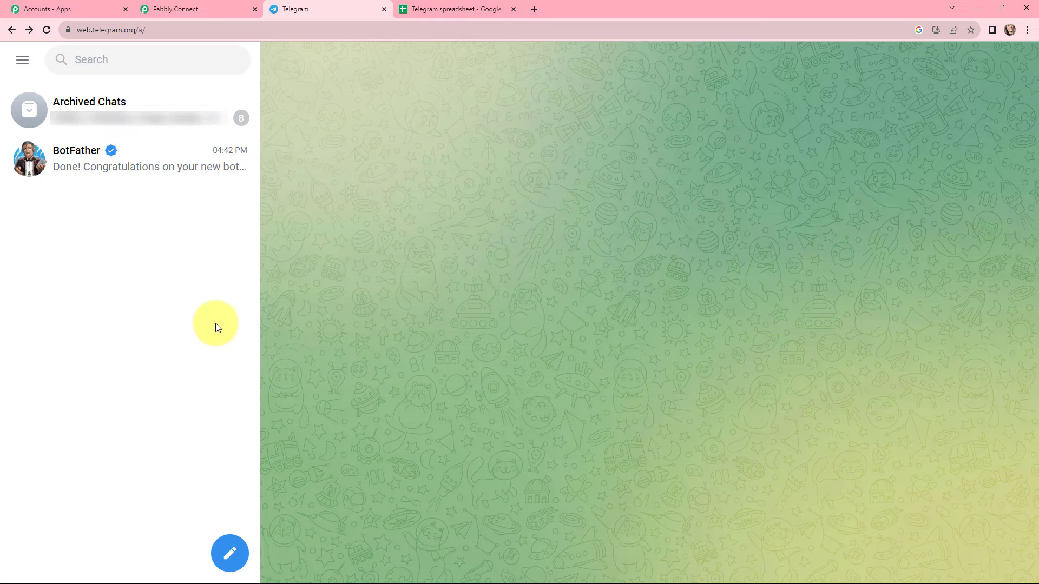
Create a 'Google Sheets Integration' group with the pabblyconnect bot and paste the test task message
click(226, 555)
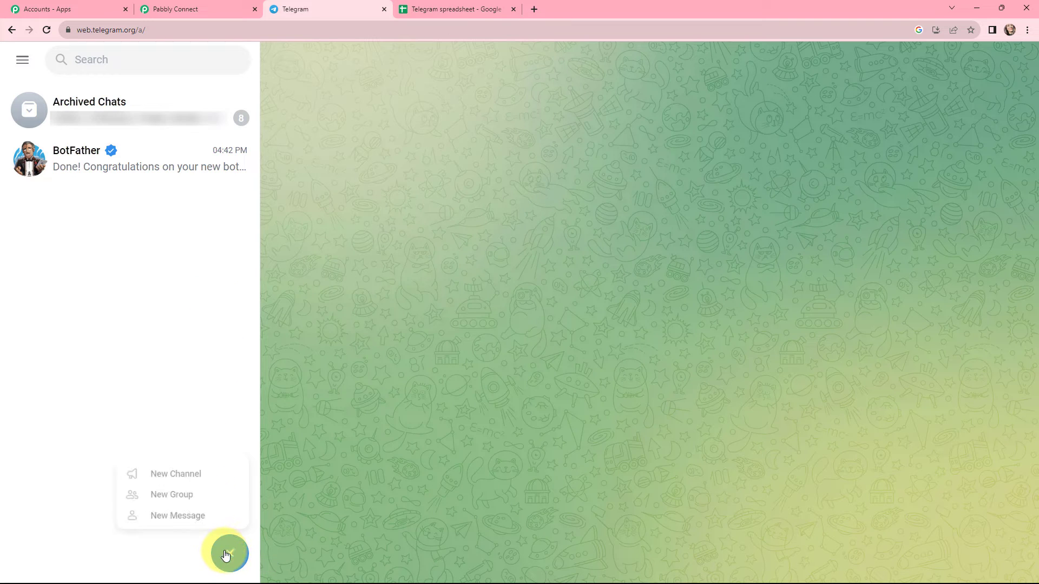
click(180, 490)
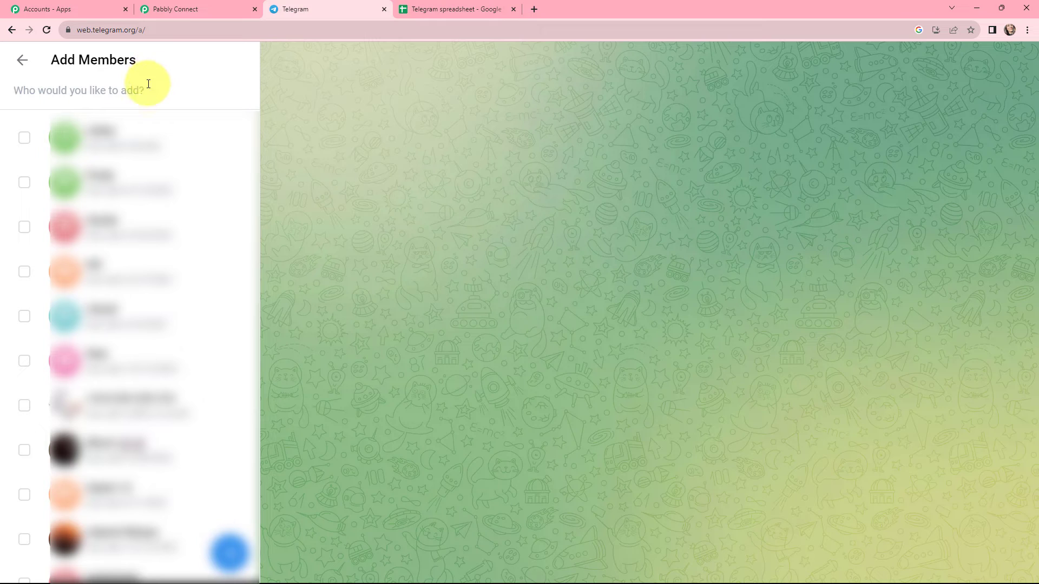
text(pabbly)
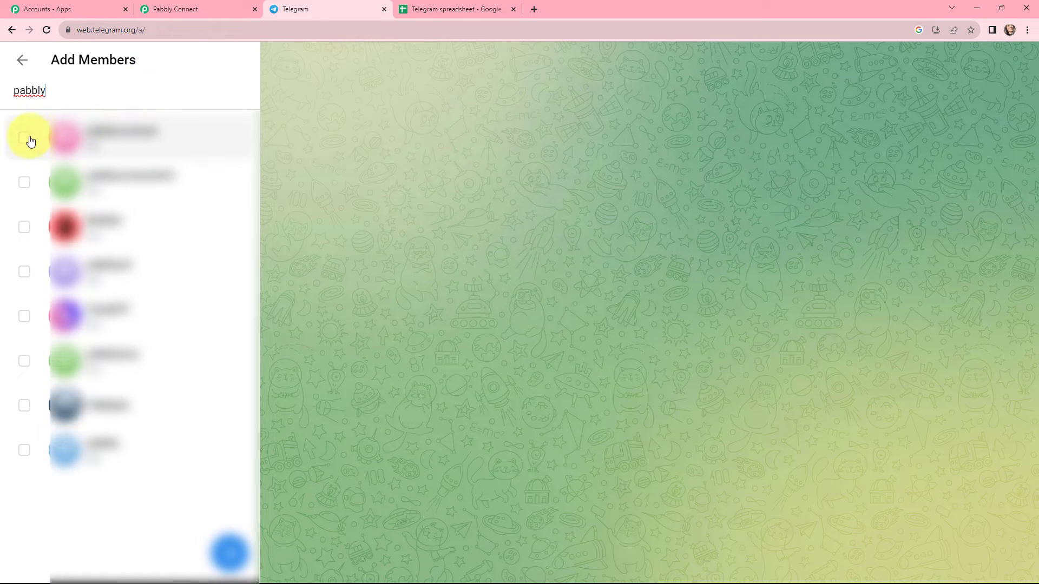
click(29, 140)
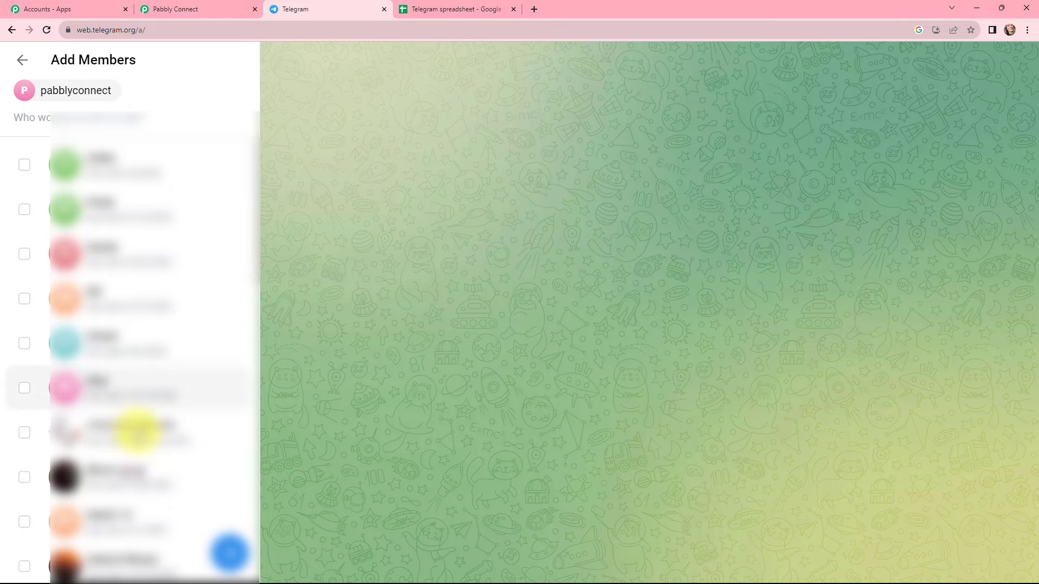
click(221, 552)
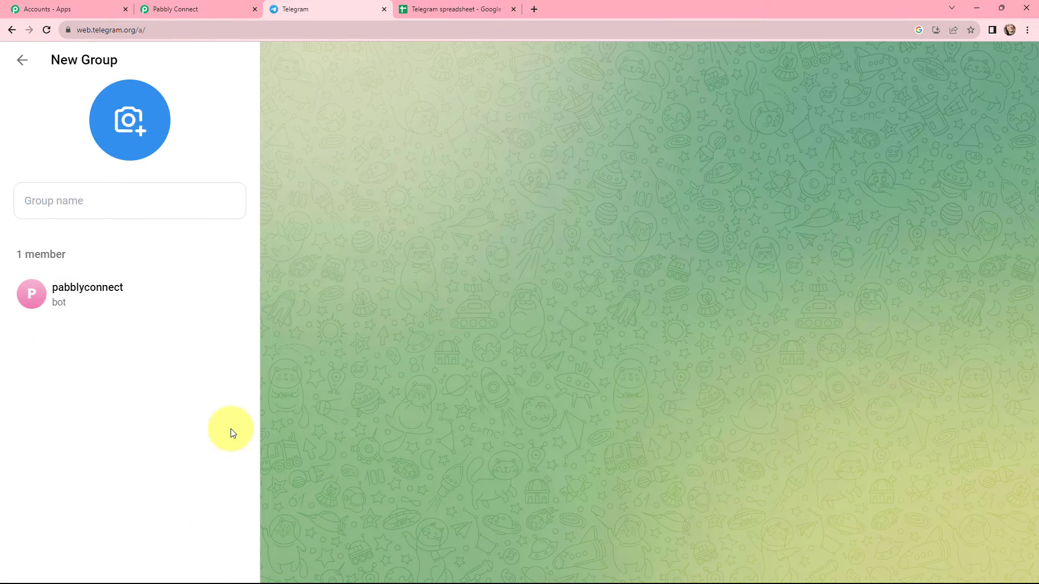
click(150, 198)
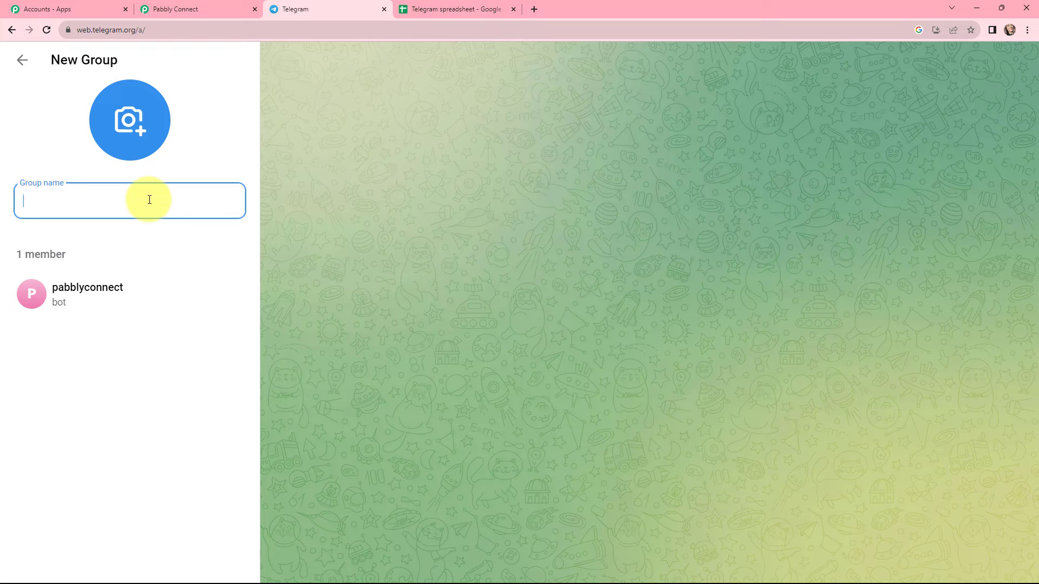
text(Google Sheets Integration)
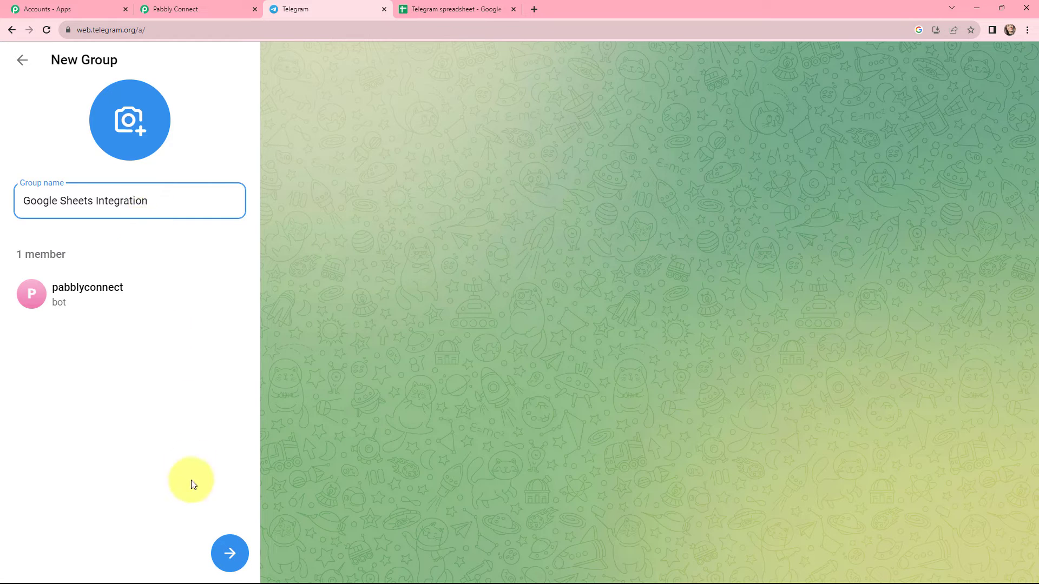
click(229, 552)
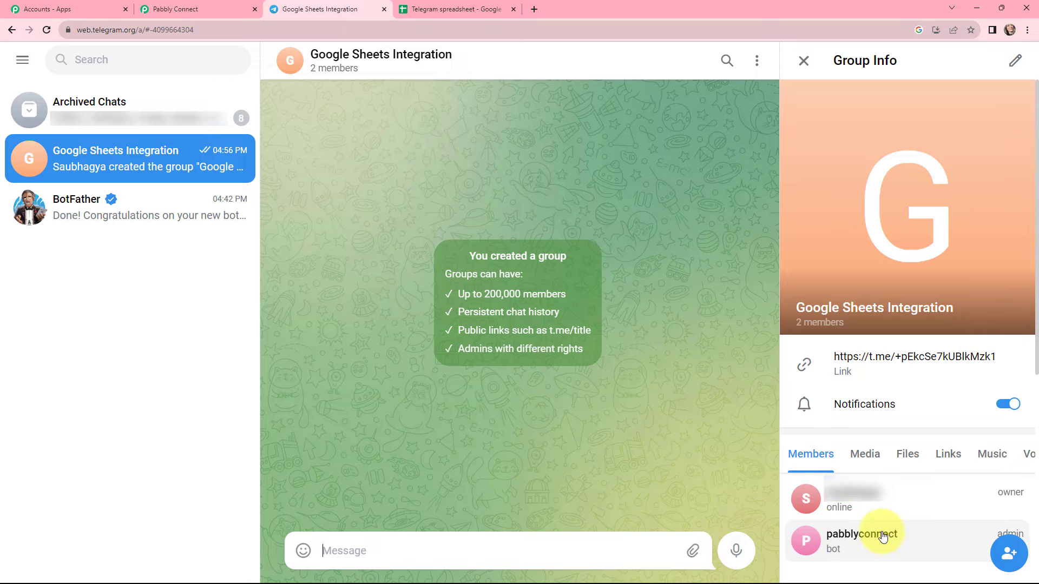
text(New Task - Integration of Telegram and Google Sheets)
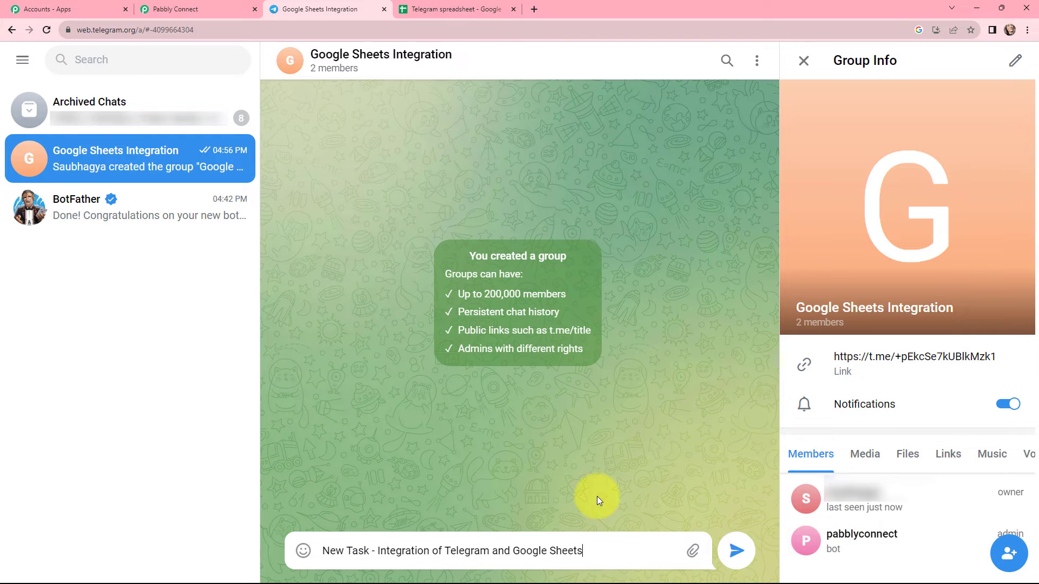
Send the test message and check the group title captured in Response Received
click(734, 552)
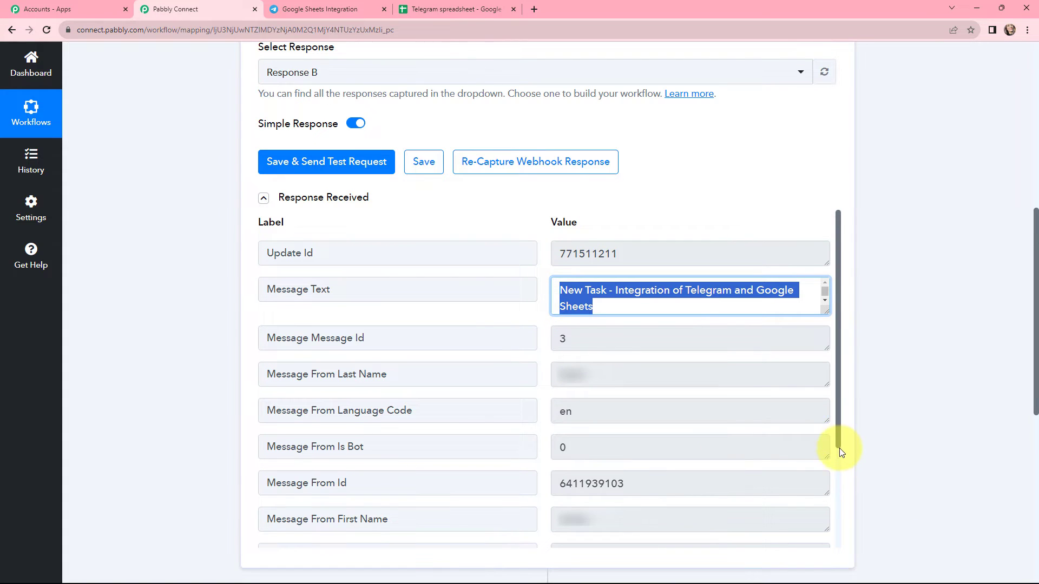
drag(839, 448, 830, 547)
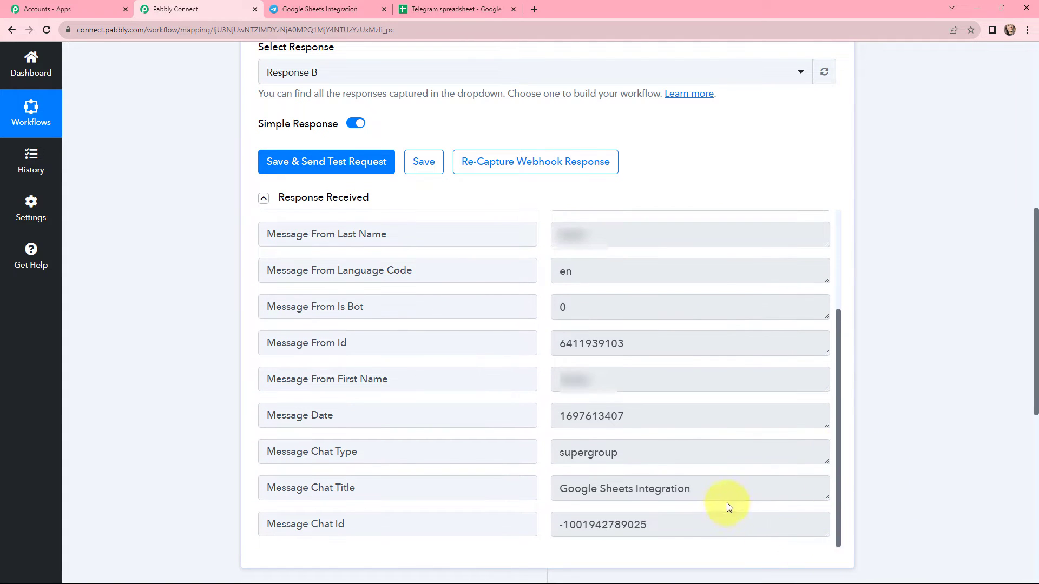
click(717, 490)
drag(716, 491, 540, 496)
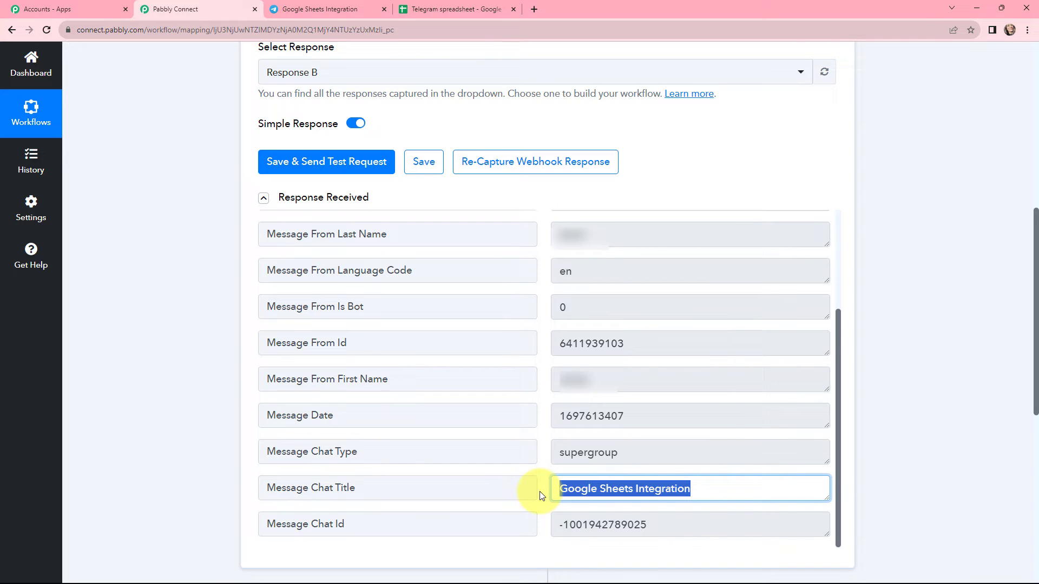
click(917, 482)
click(701, 524)
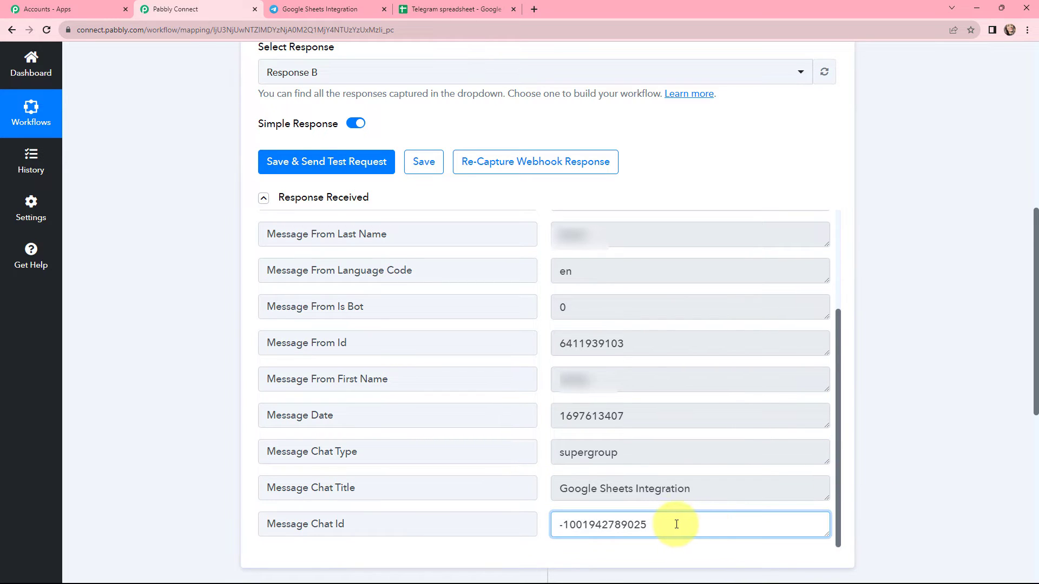
drag(676, 524, 562, 525)
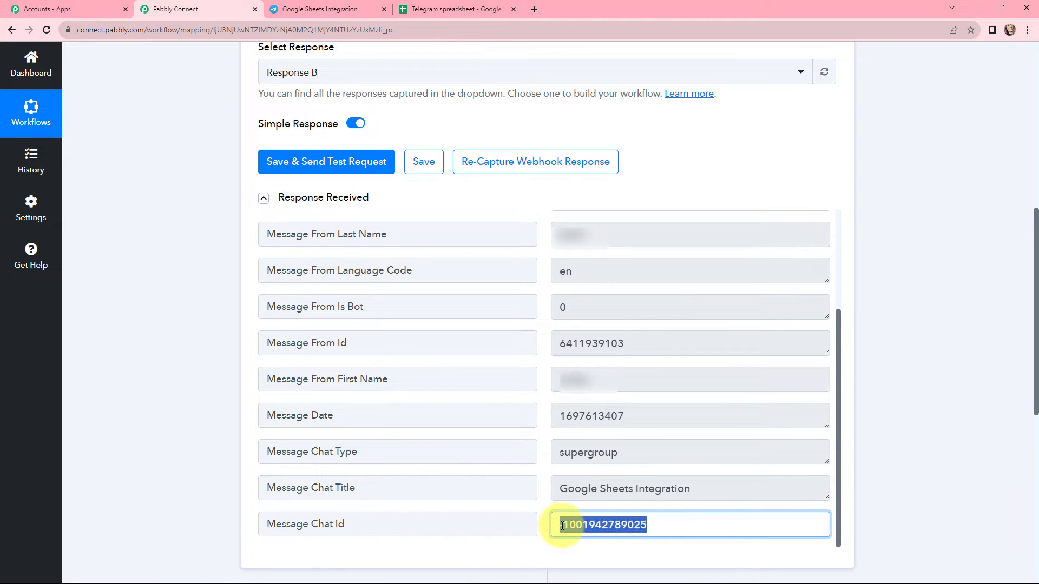
click(874, 487)
key(ctrl+Tab)
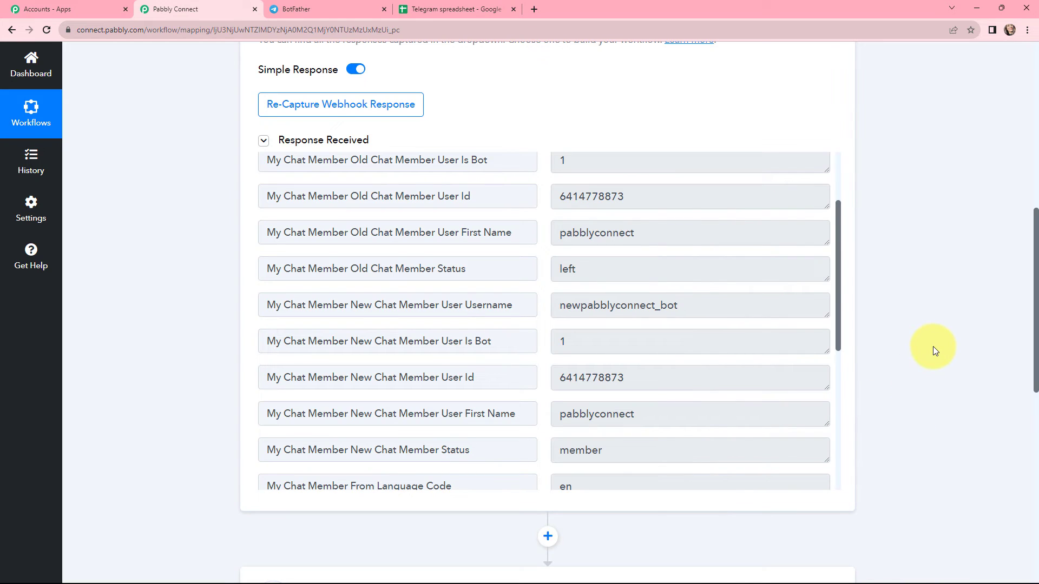
click(548, 536)
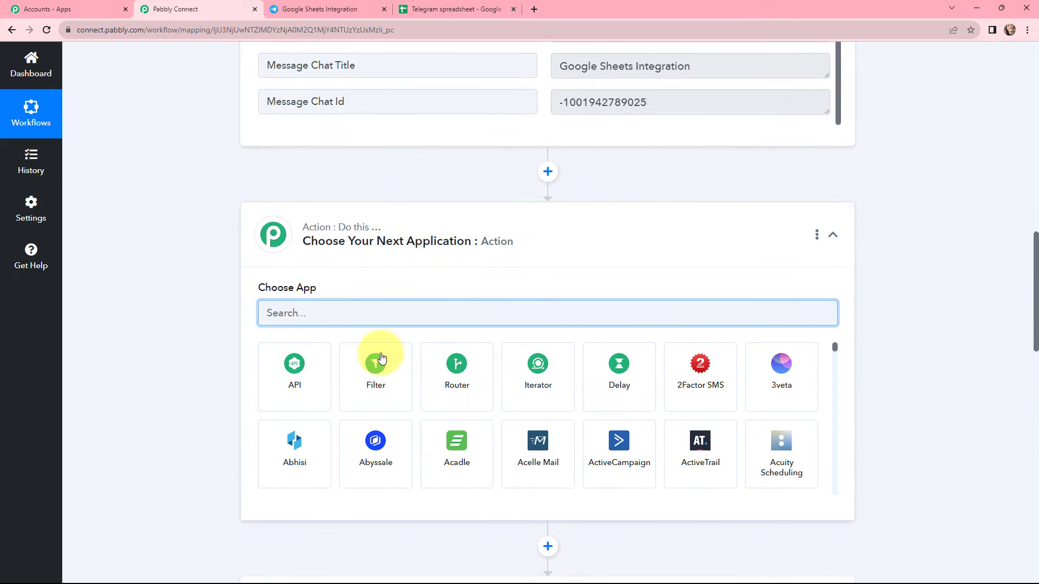
click(373, 369)
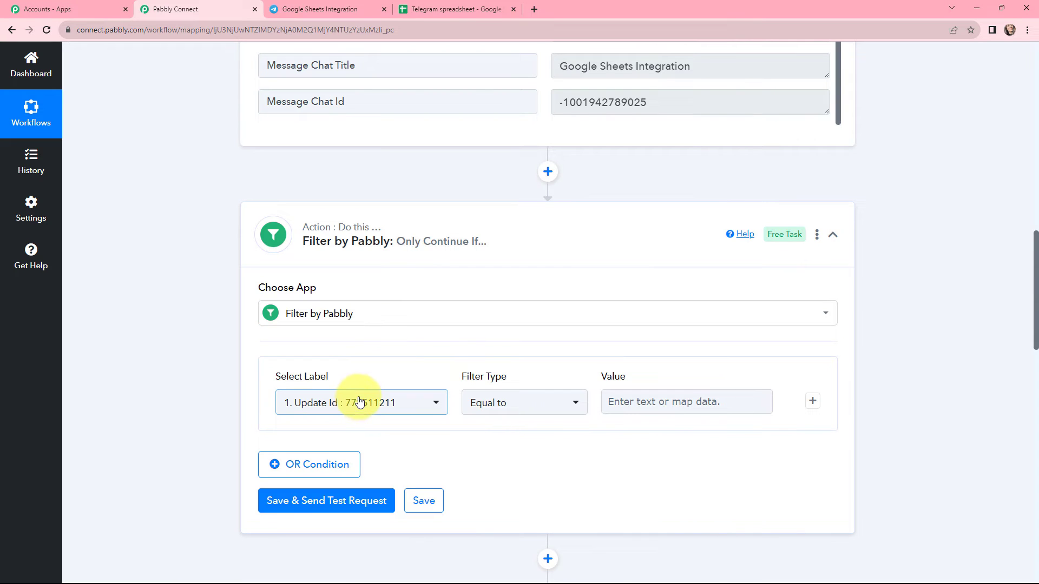
click(341, 403)
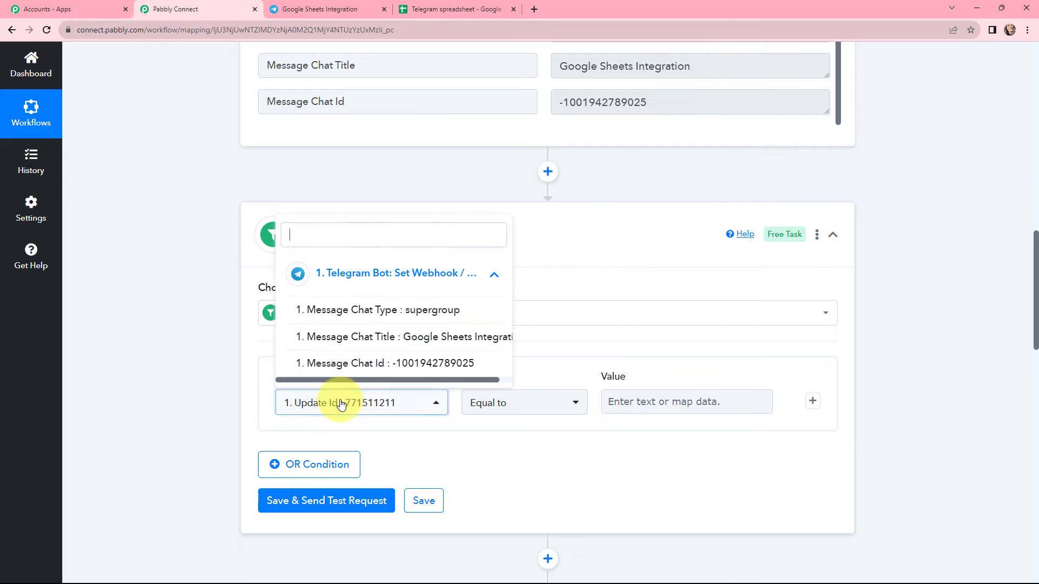
click(424, 370)
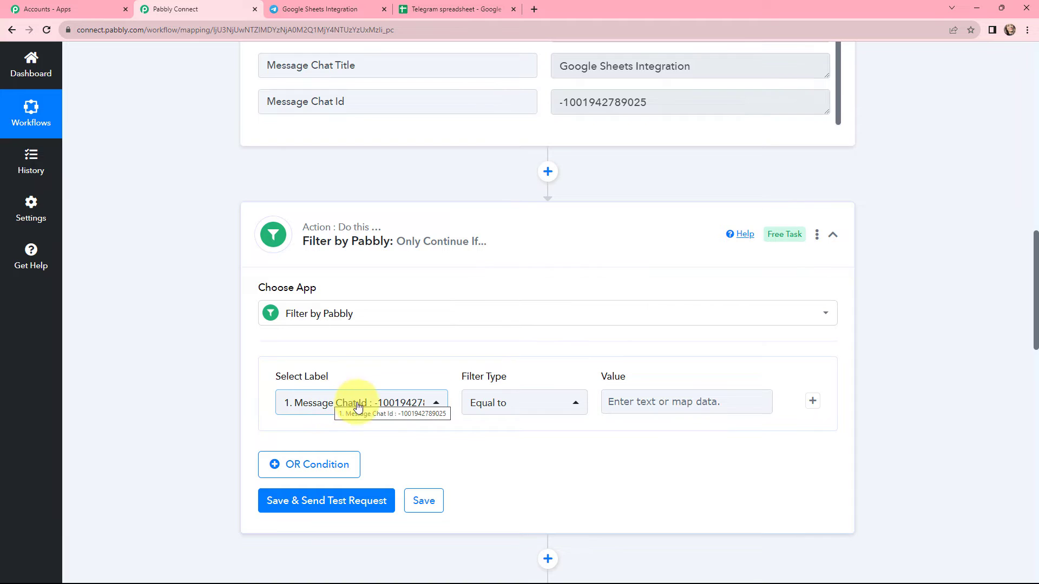
click(494, 410)
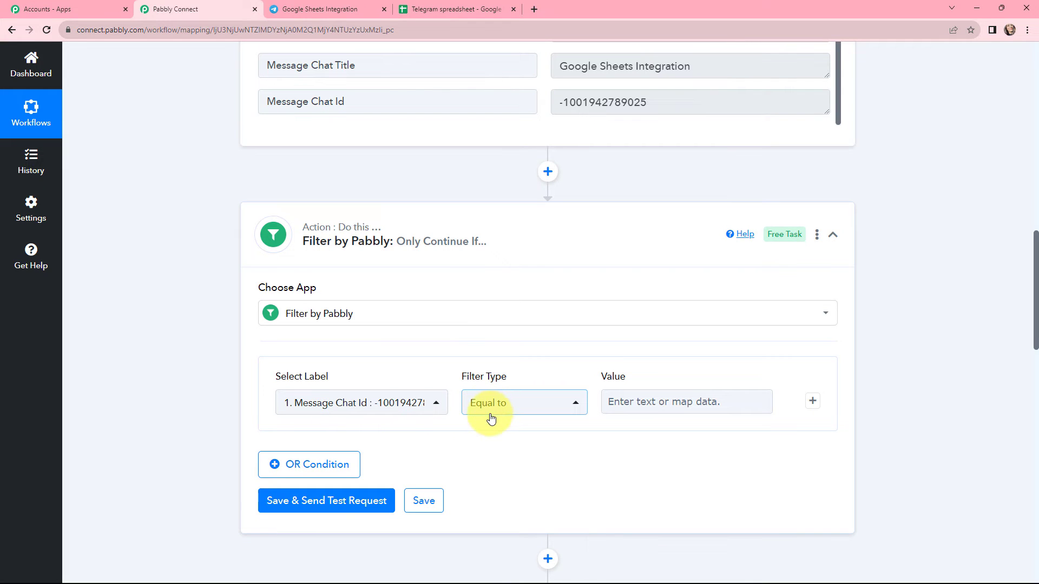
click(428, 410)
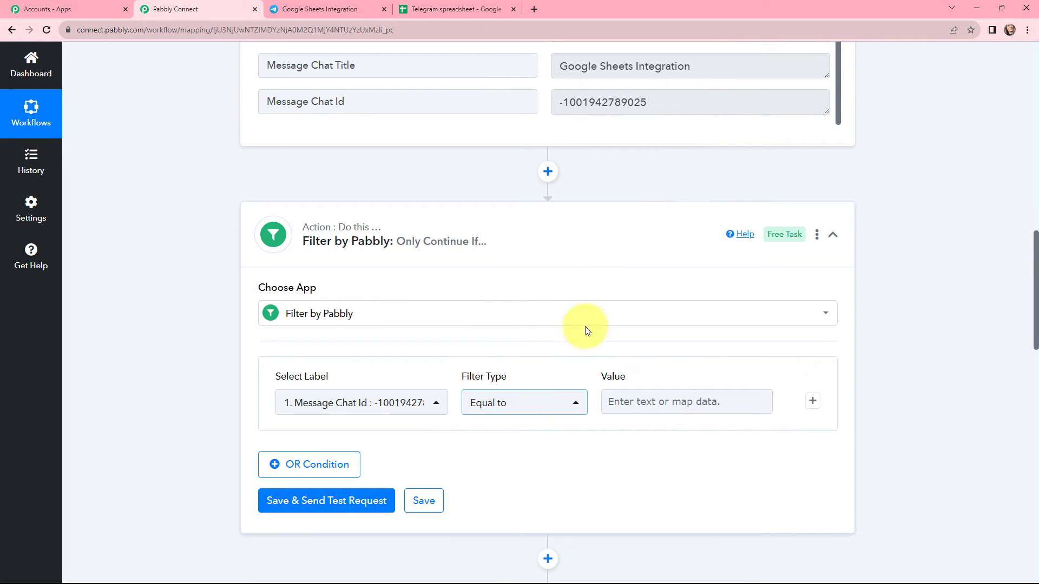
drag(676, 105, 560, 113)
key(ctrl+c)
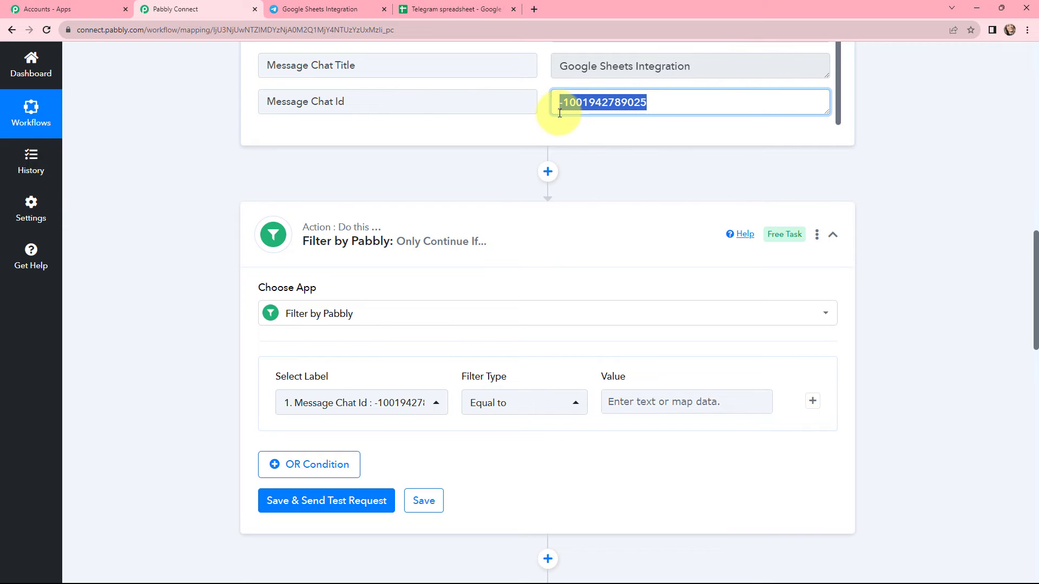
click(665, 406)
key(ctrl+v)
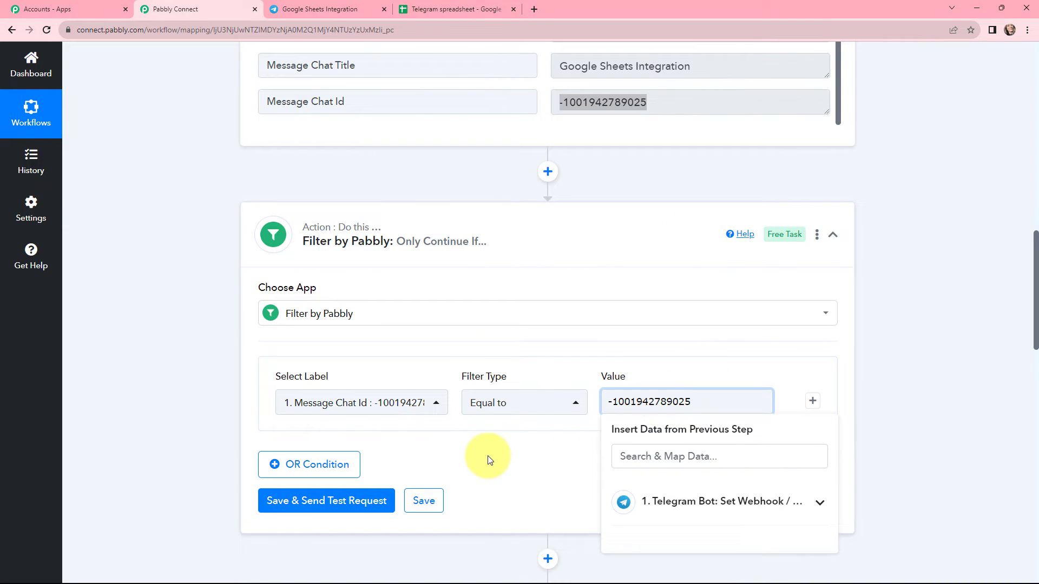
click(488, 456)
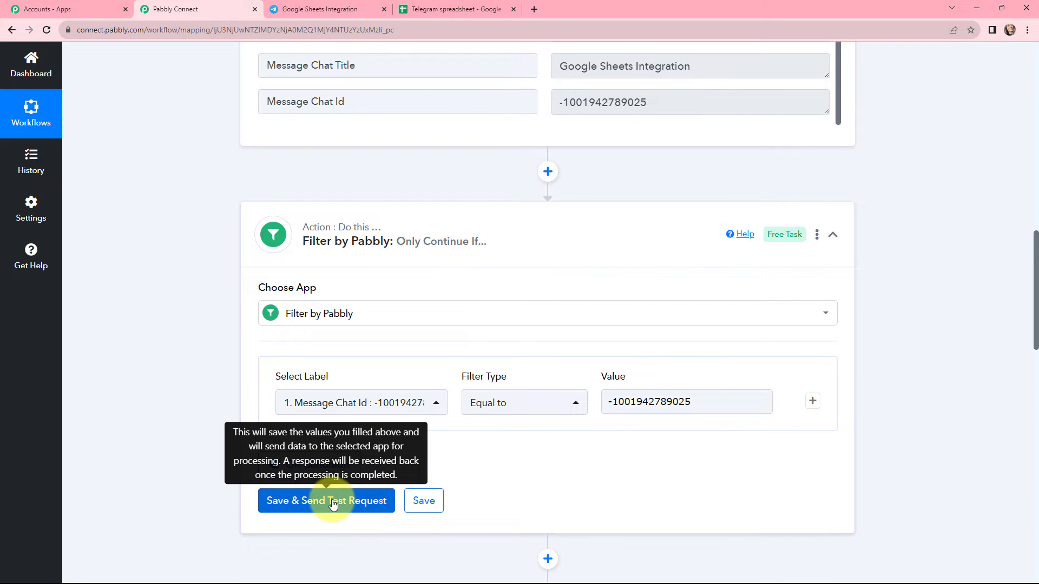
Save the filter, send a test, and confirm the 'Condition is true' result
click(329, 502)
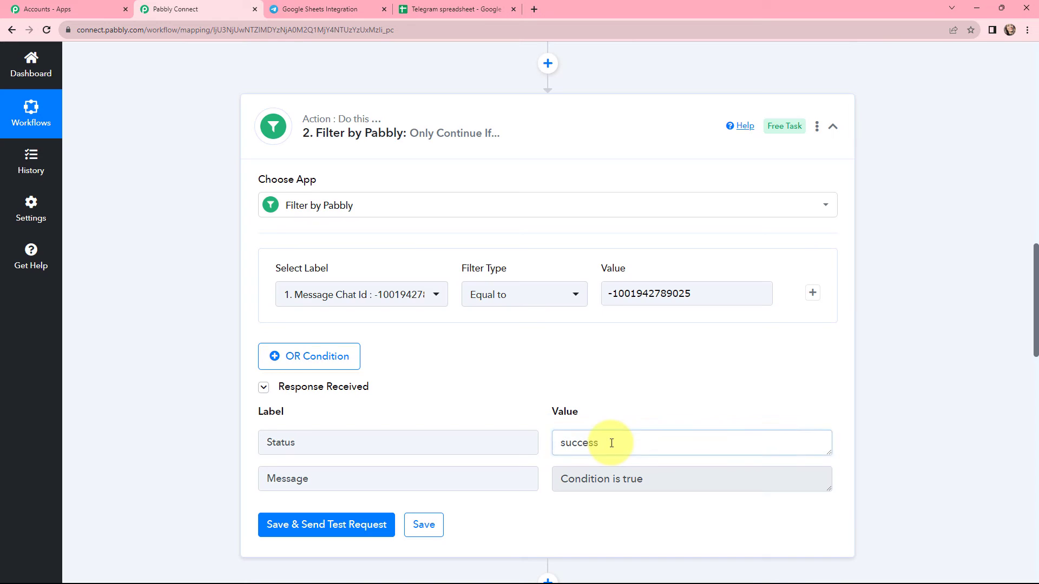
click(611, 443)
drag(611, 443, 557, 445)
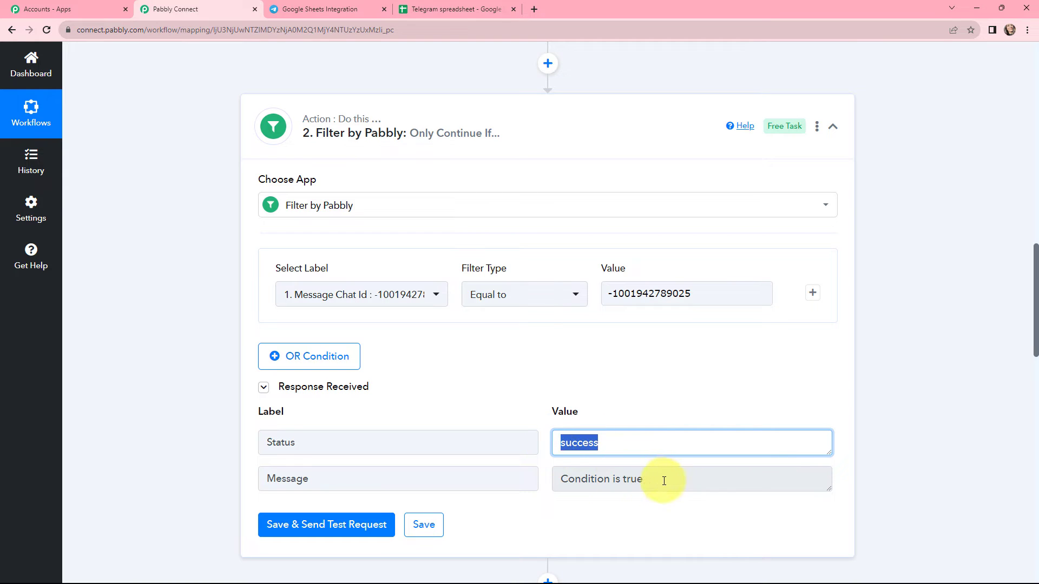
drag(657, 480, 548, 486)
click(885, 448)
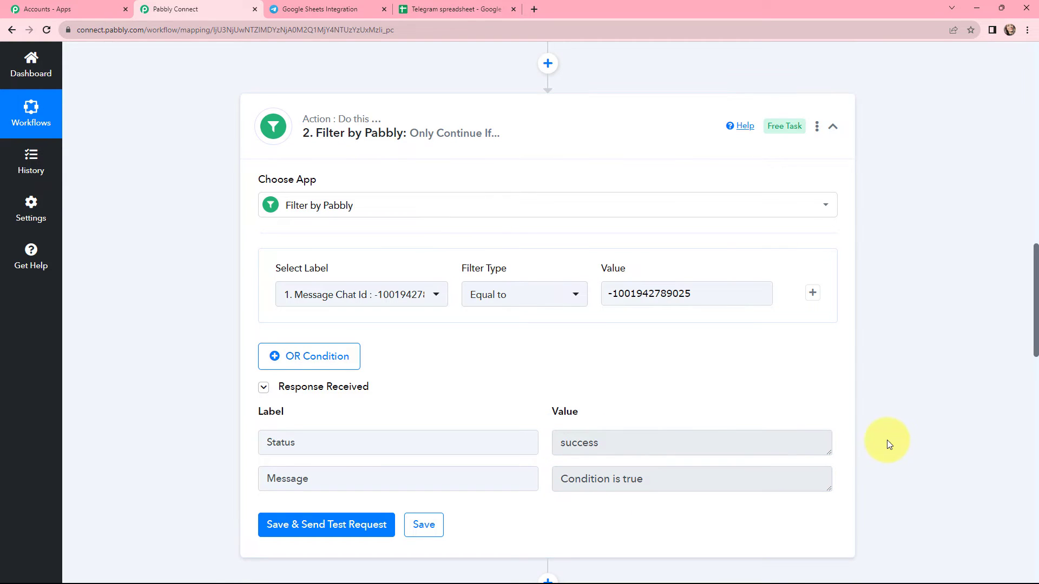
scroll(190, 310, up, 2)
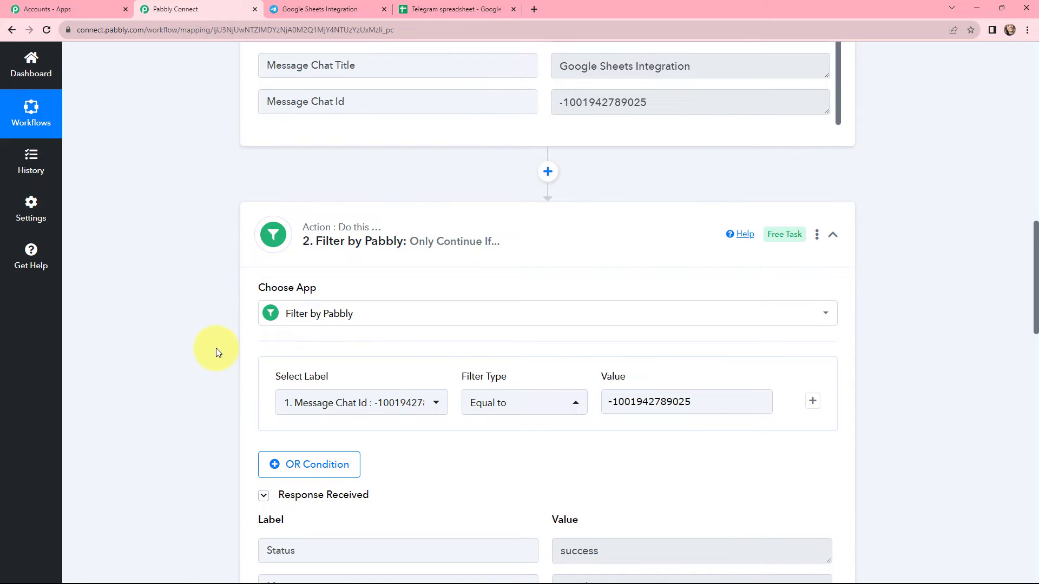
scroll(215, 350, down, 9)
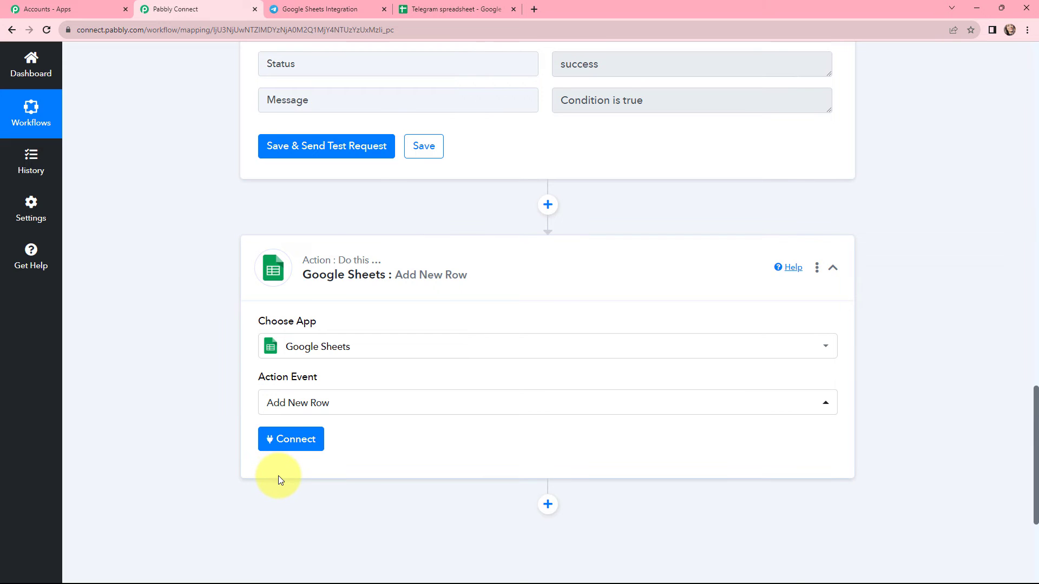
Add a new Google Sheets connection by signing in with Google and granting access
click(286, 441)
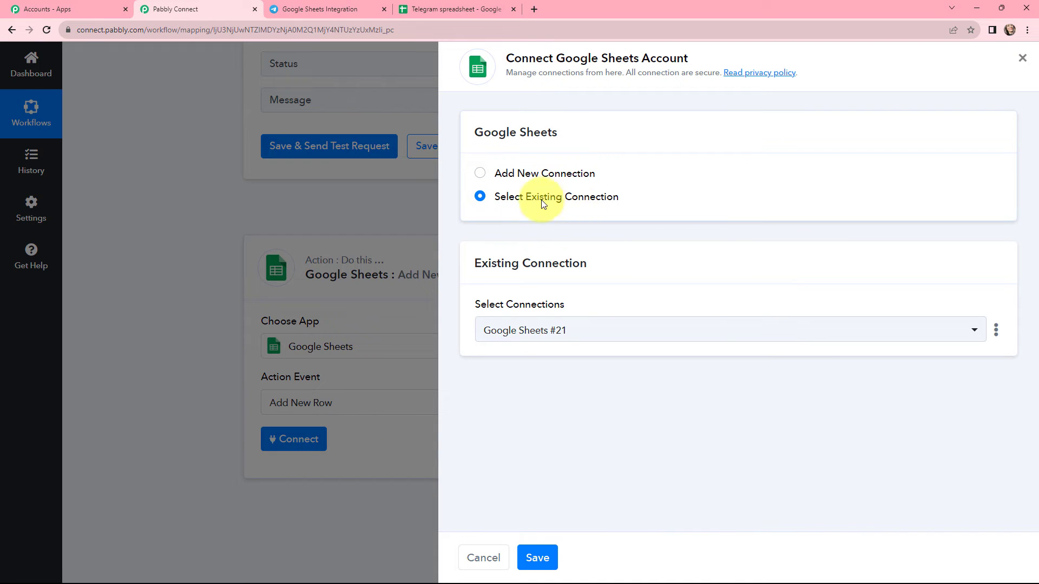
click(480, 174)
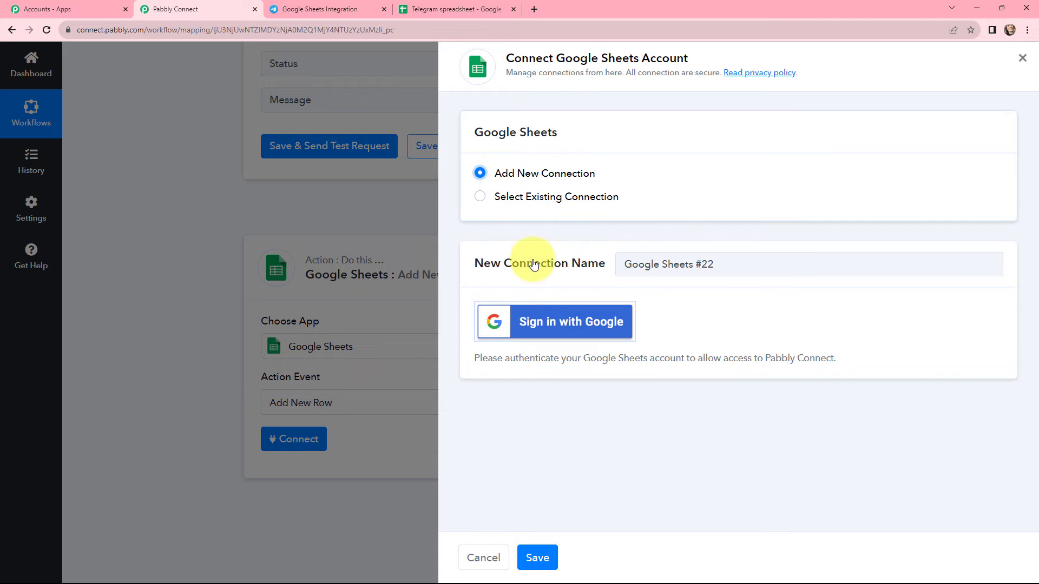
click(532, 320)
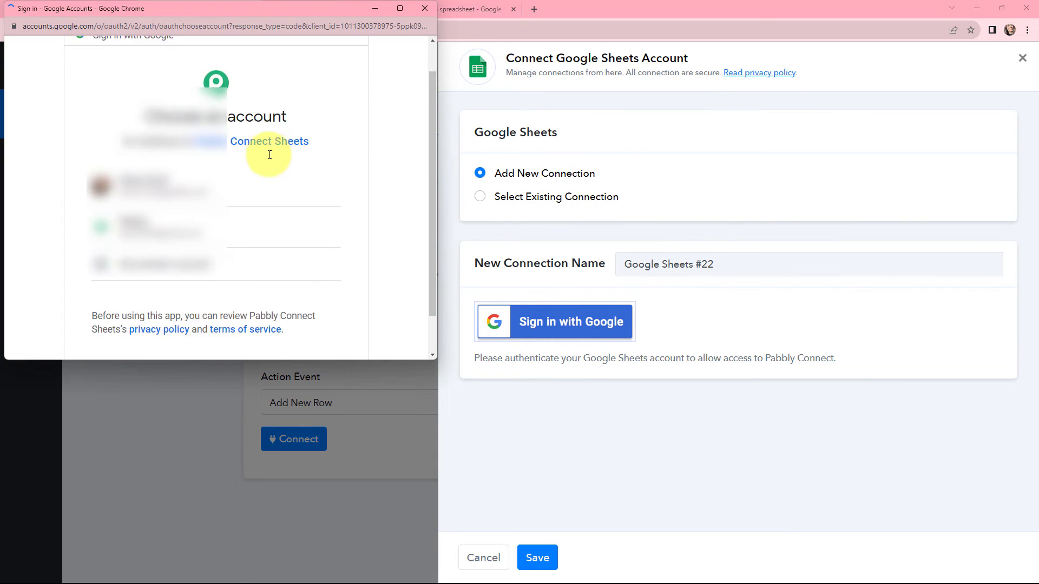
click(268, 184)
scroll(281, 260, down, 5)
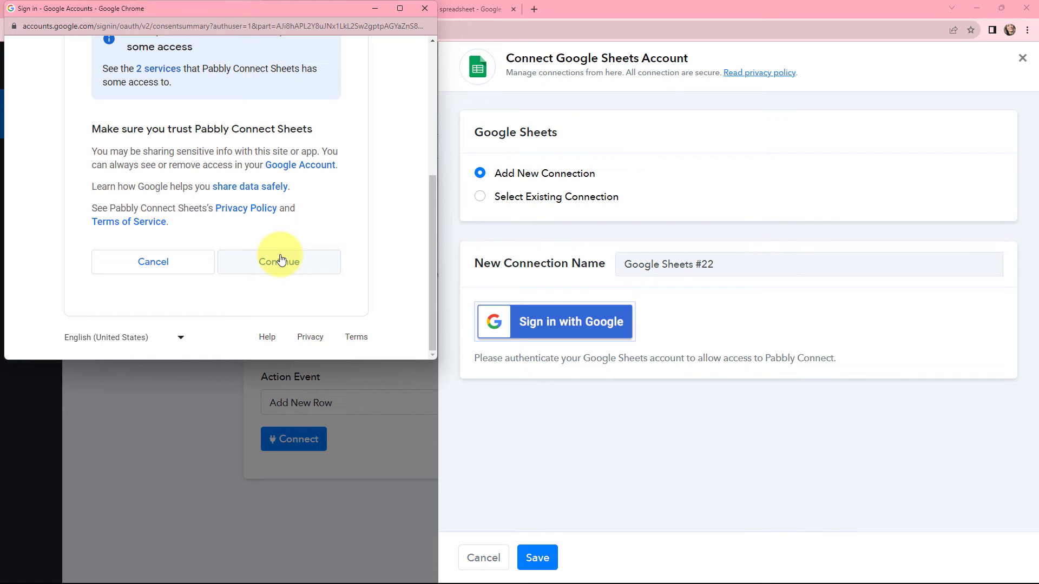
click(280, 262)
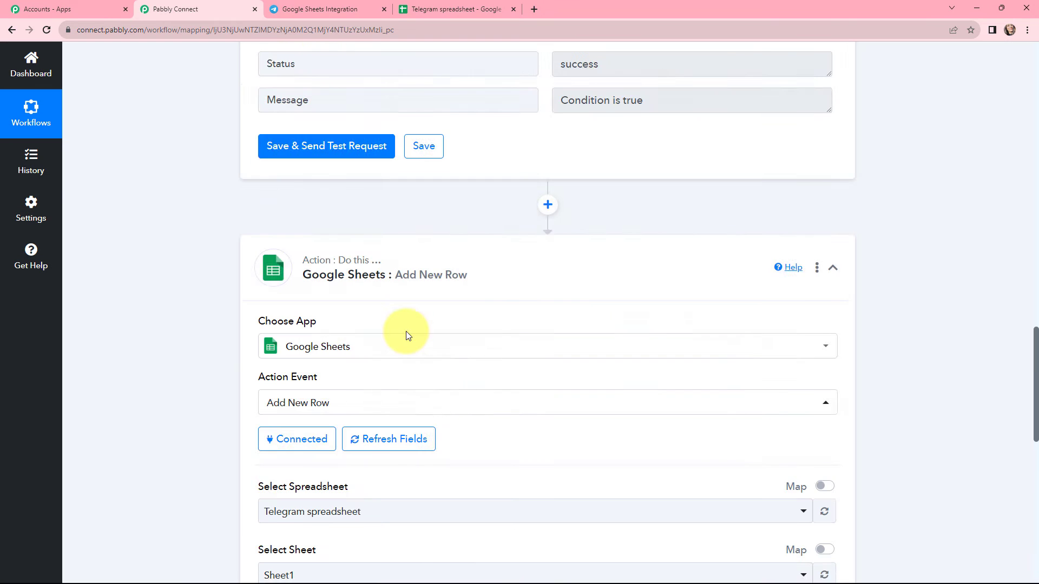
scroll(406, 335, down, 4)
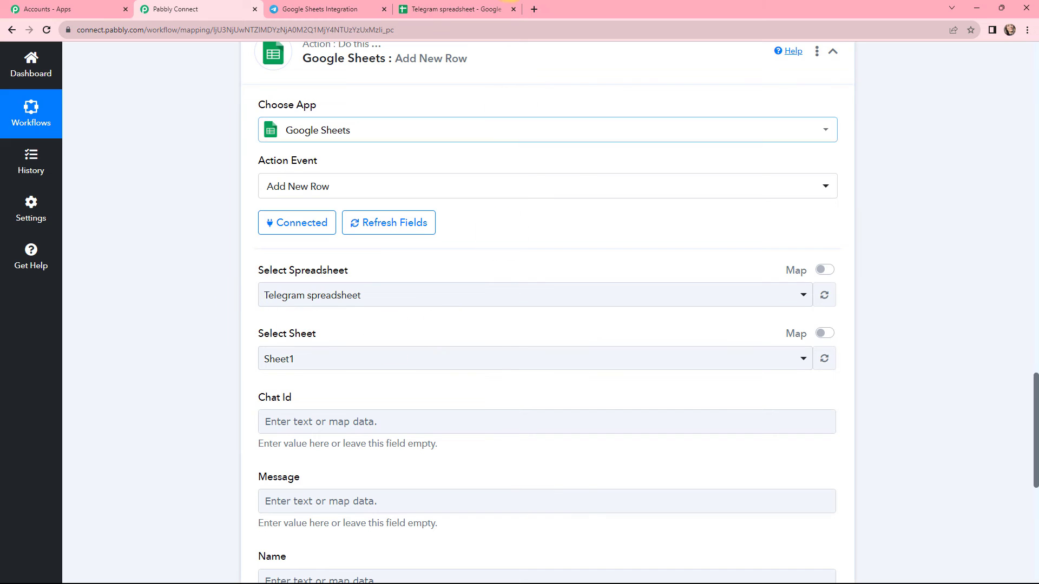
click(459, 8)
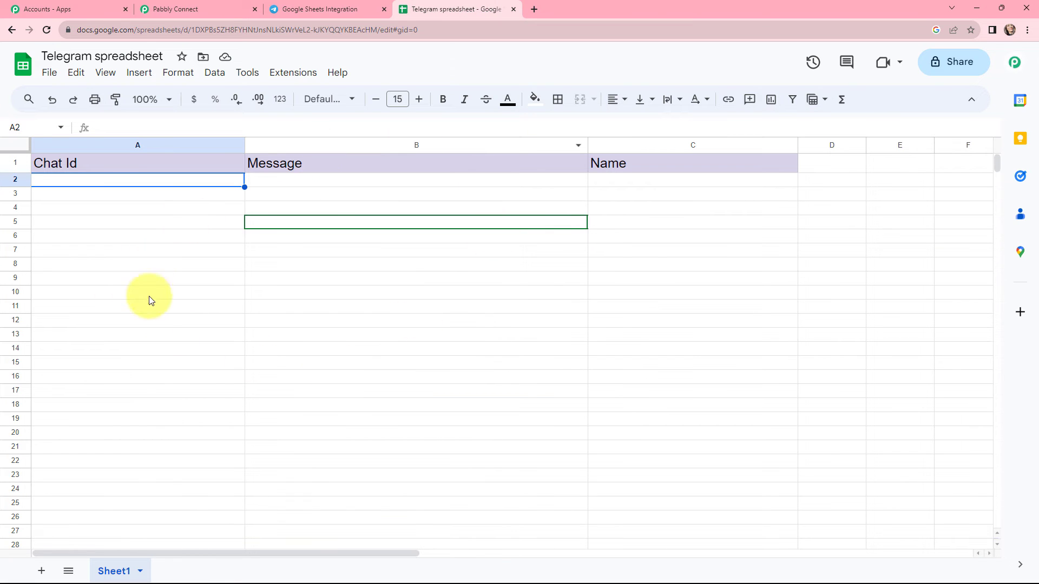
click(189, 10)
click(341, 295)
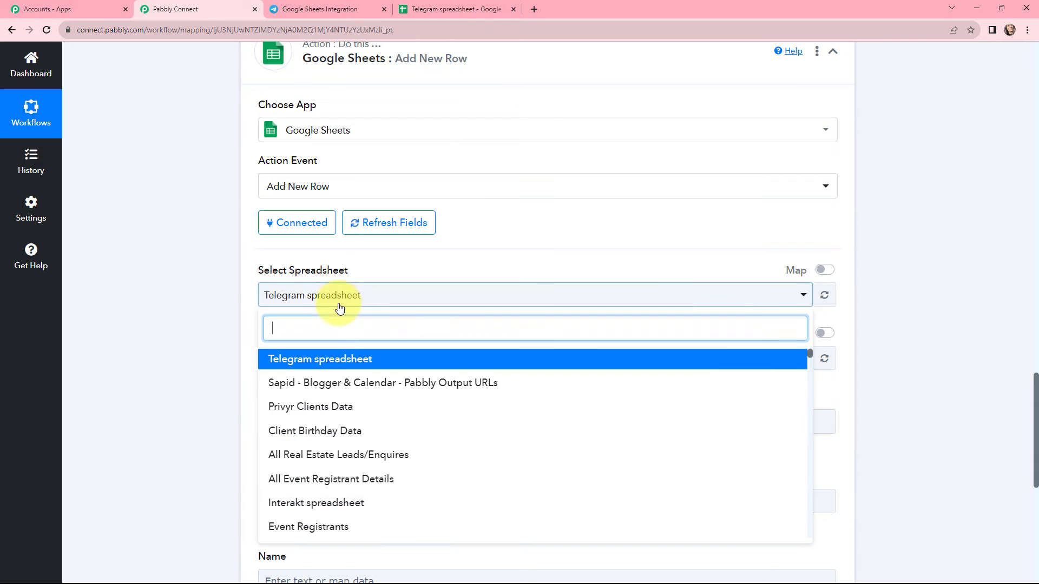
click(336, 358)
click(456, 9)
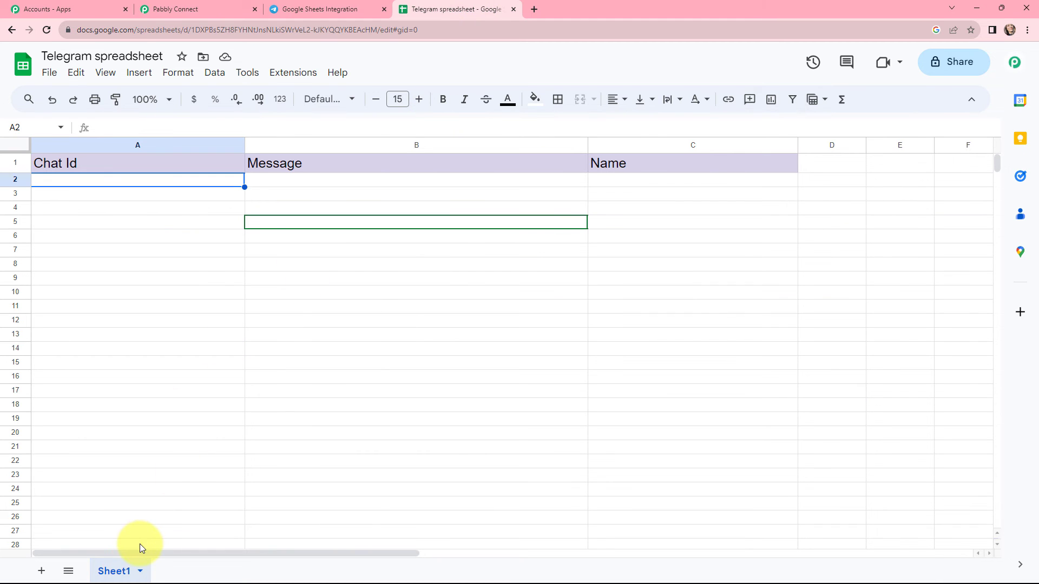
key(ctrl+2)
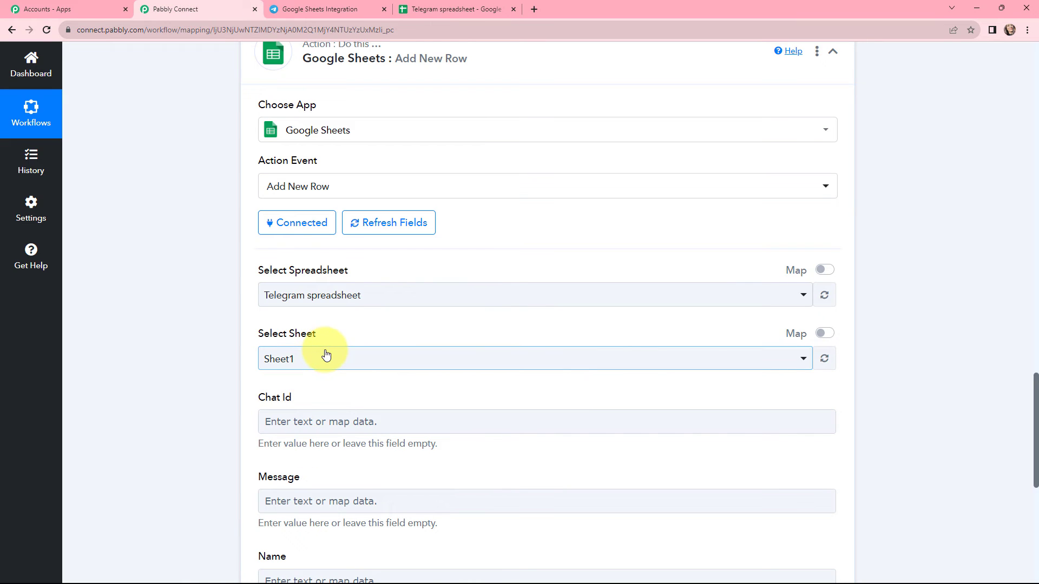
scroll(326, 354, down, 1)
scroll(333, 361, down, 1)
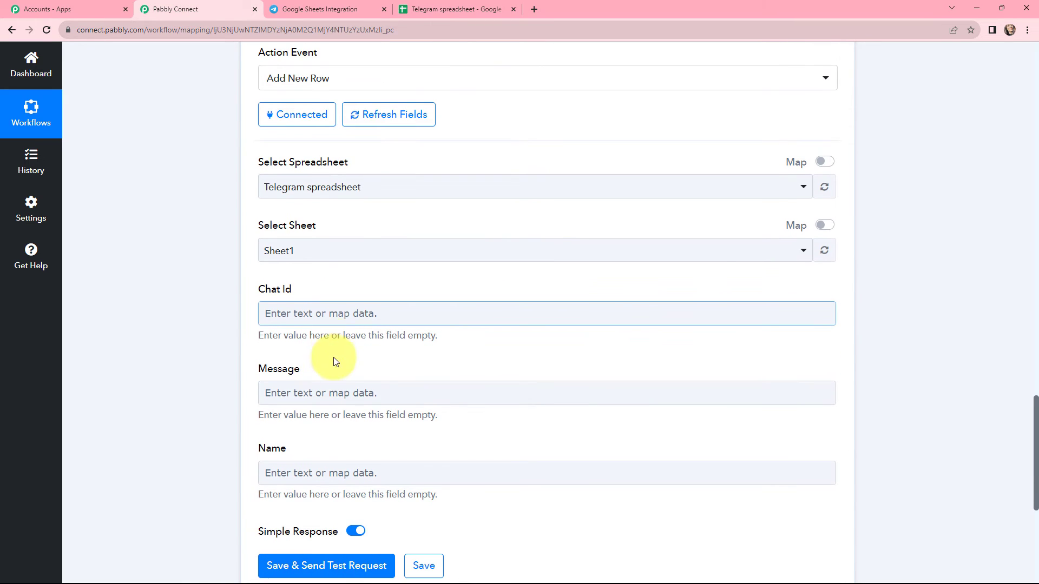
Map the Telegram Message Chat Id into the Chat Id field
click(339, 314)
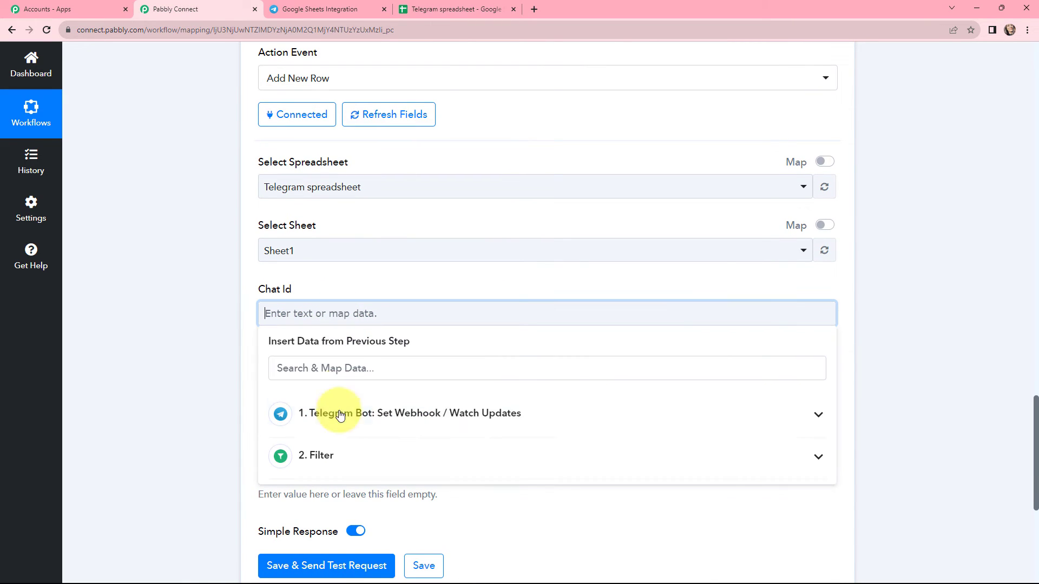
click(368, 417)
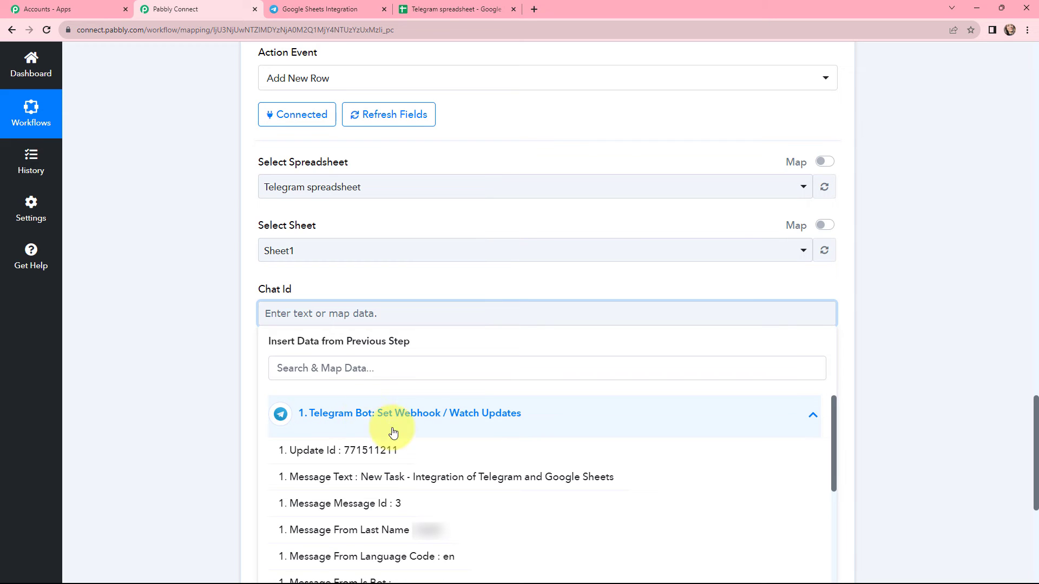
click(410, 370)
text(chat)
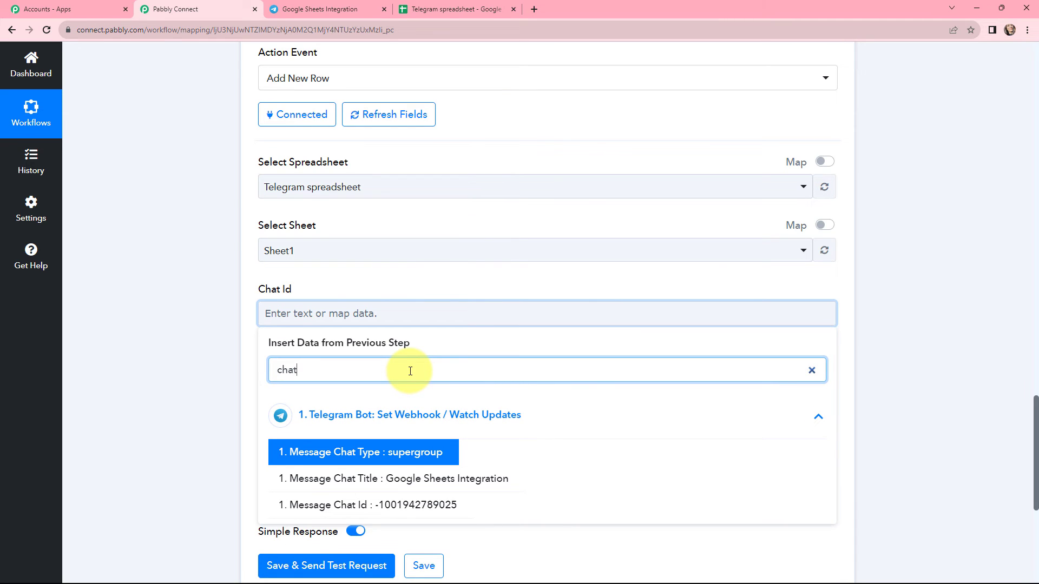
click(408, 505)
click(225, 353)
scroll(422, 348, down, 2)
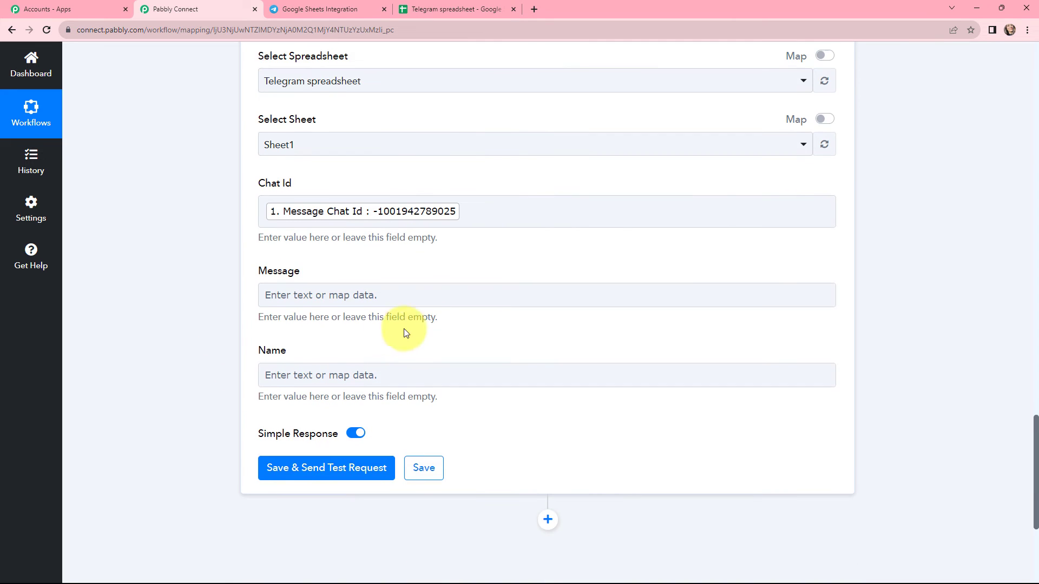
Map the Telegram Message Text into the Message field
click(274, 294)
click(378, 403)
text(mess)
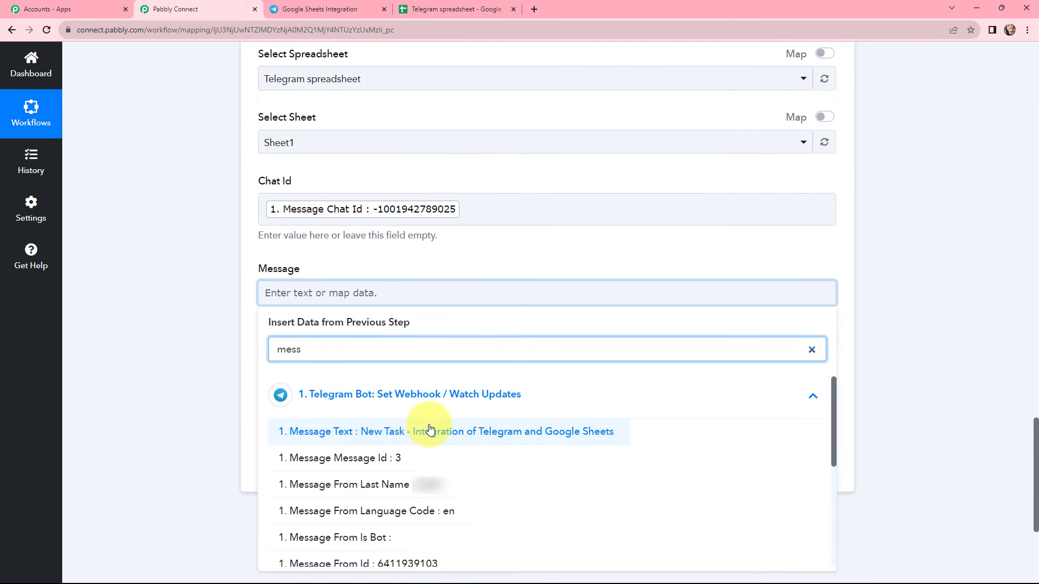
click(429, 430)
click(211, 317)
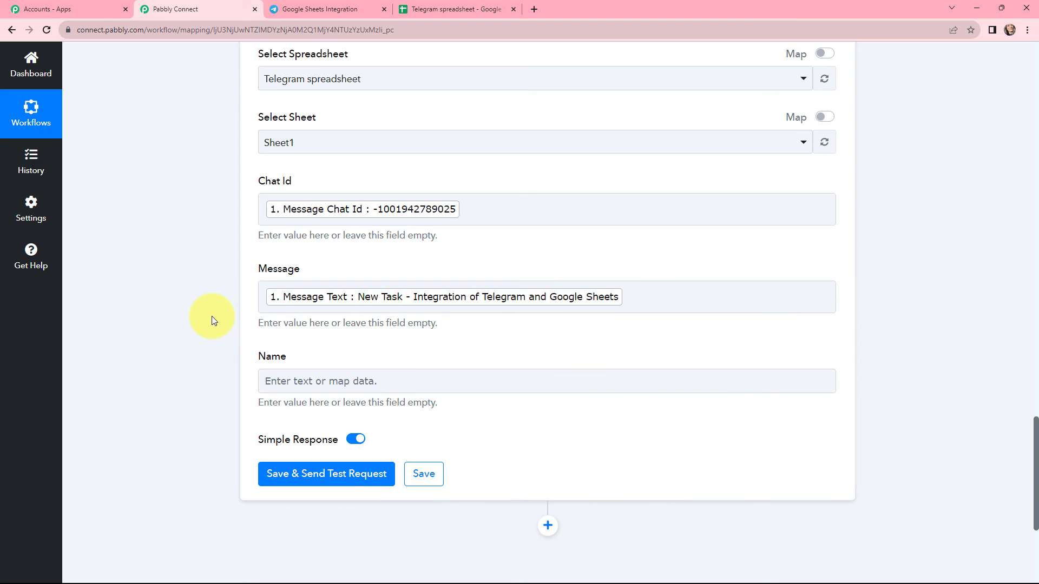
Fill Name with the sender's Message From First Name and Last Name
click(296, 380)
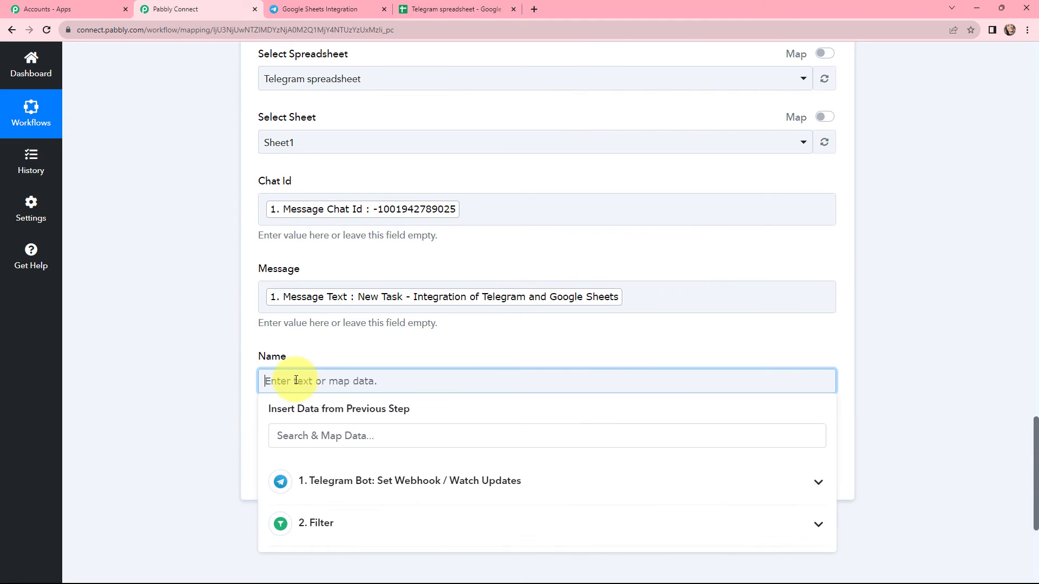
click(350, 478)
scroll(429, 482, down, 5)
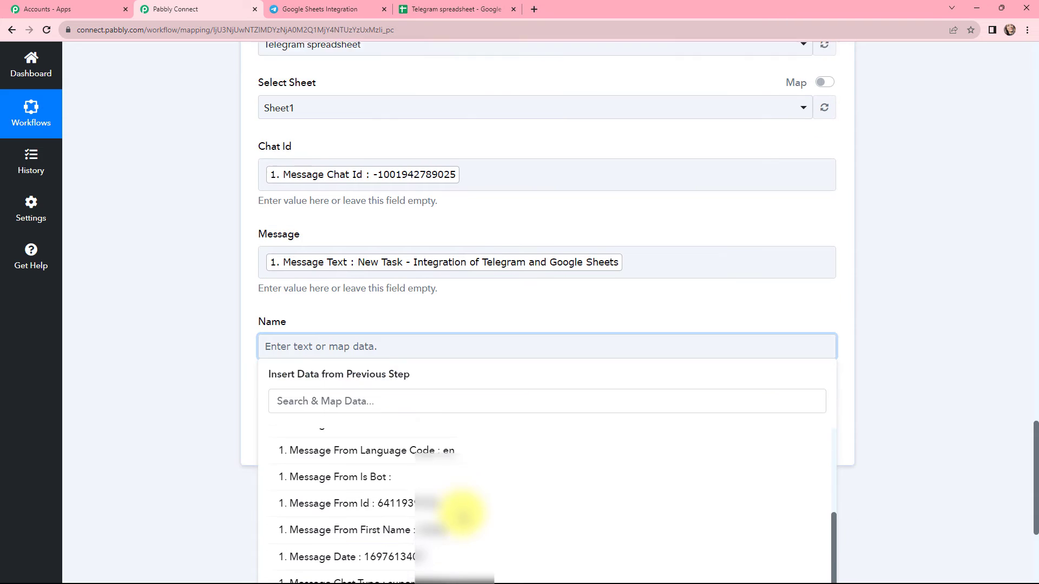
click(452, 440)
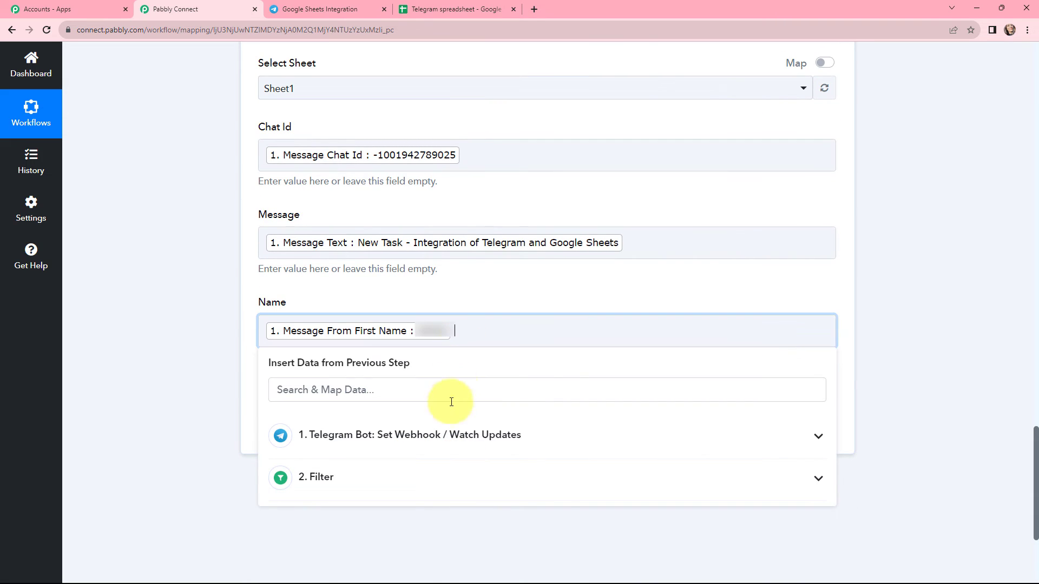
click(441, 436)
click(436, 394)
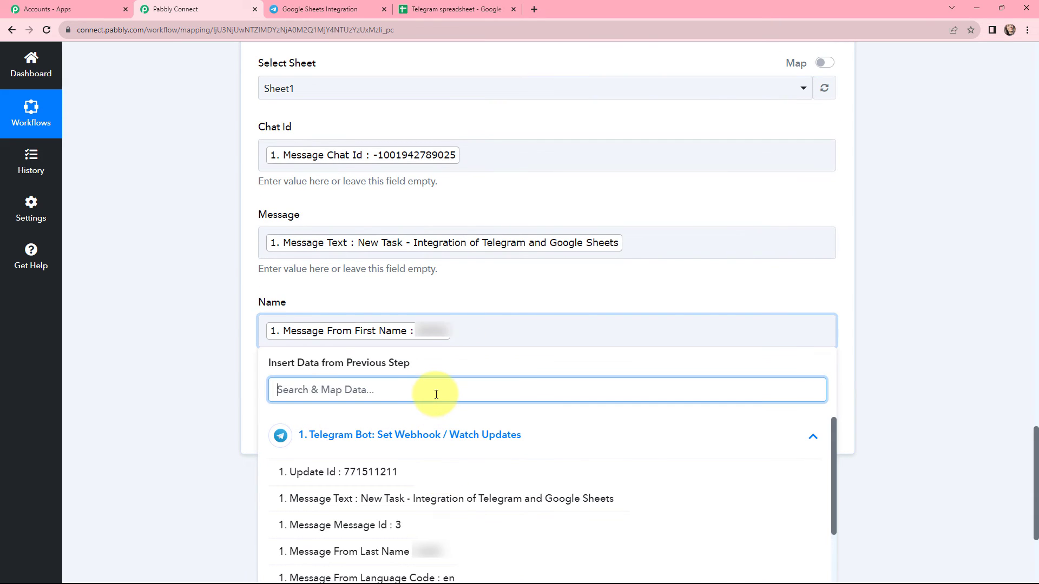
text(k)
click(349, 499)
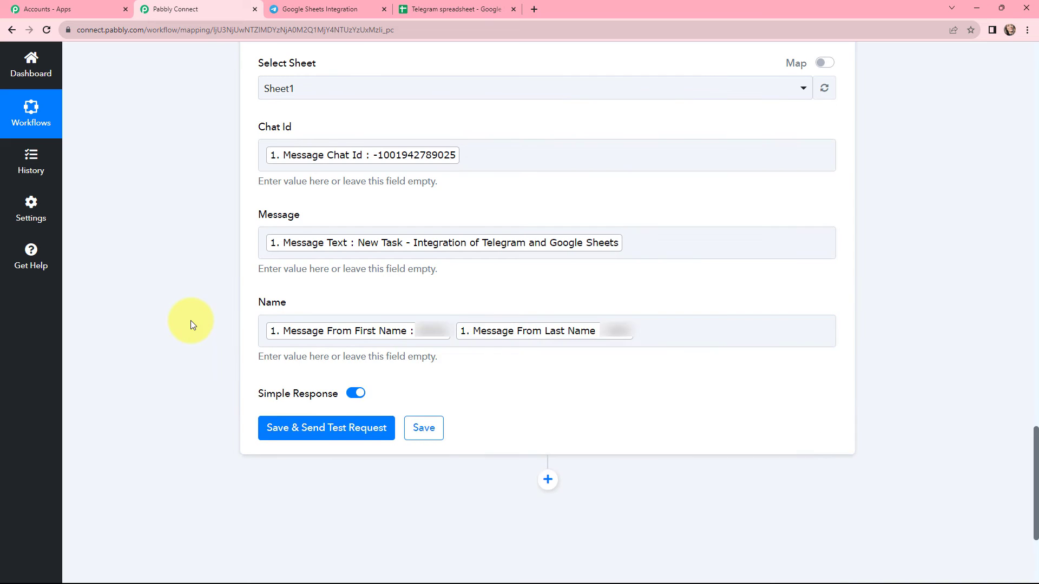
scroll(191, 321, up, 2)
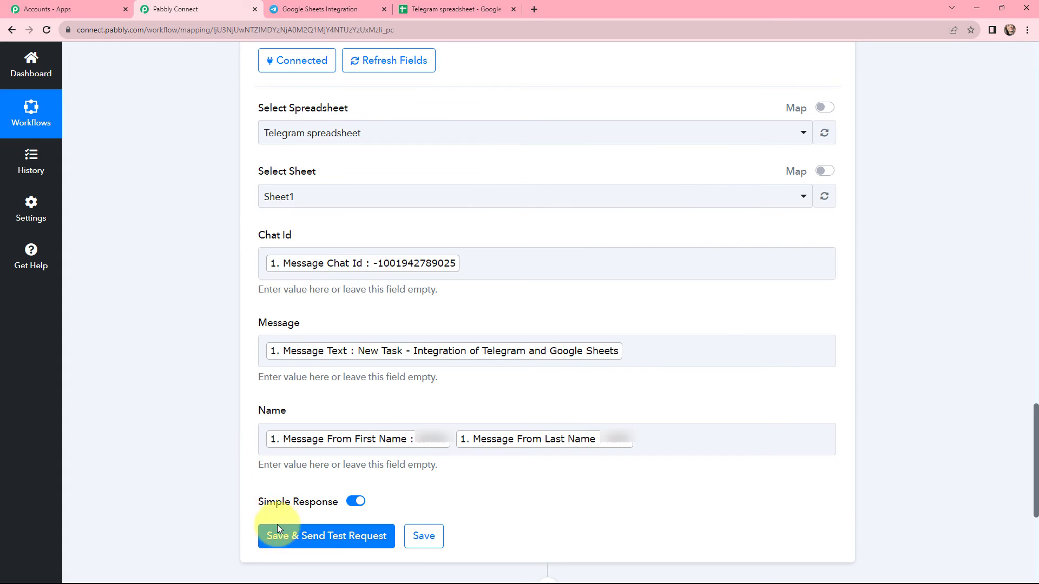
Save the Add New Row step, send a test, and open the Telegram spreadsheet
click(325, 535)
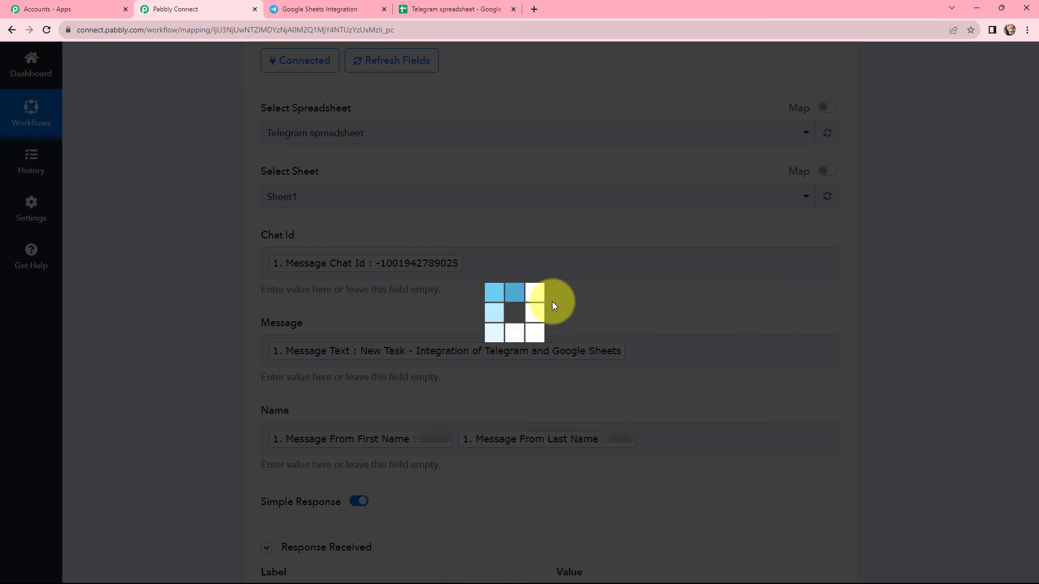
scroll(698, 260, down, 6)
scroll(683, 268, down, 2)
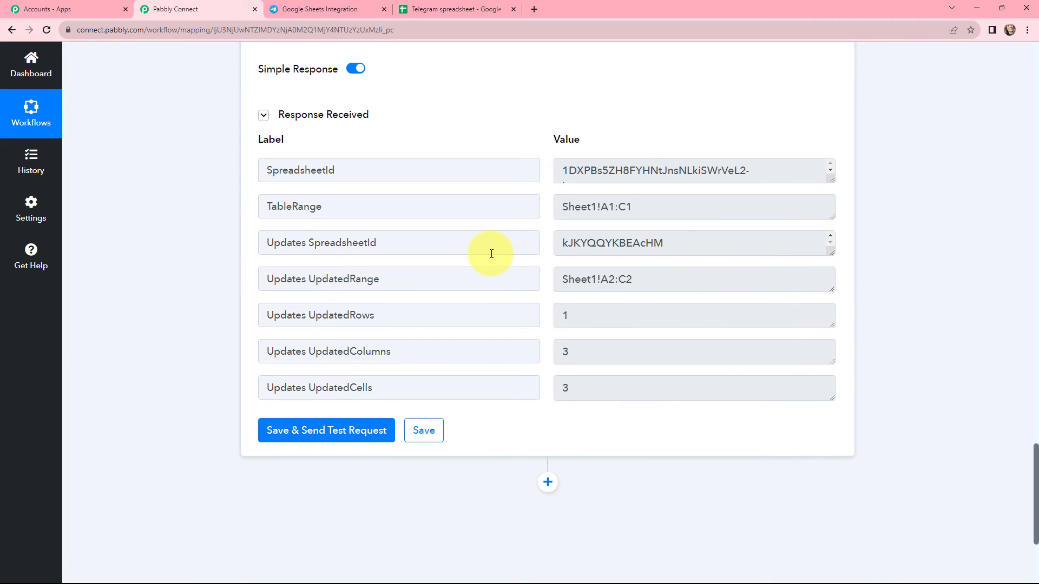
click(456, 10)
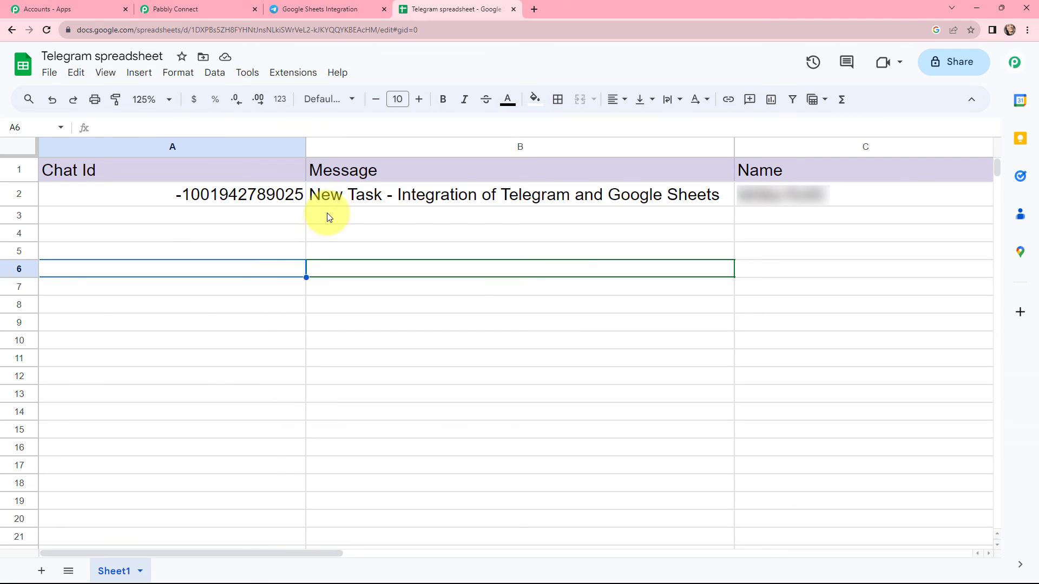
click(336, 202)
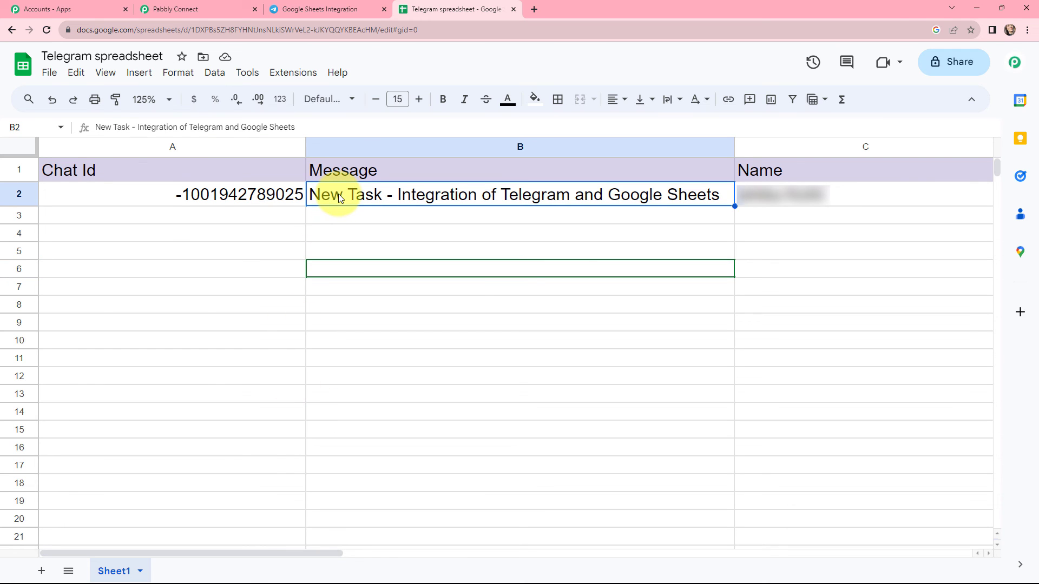
click(193, 195)
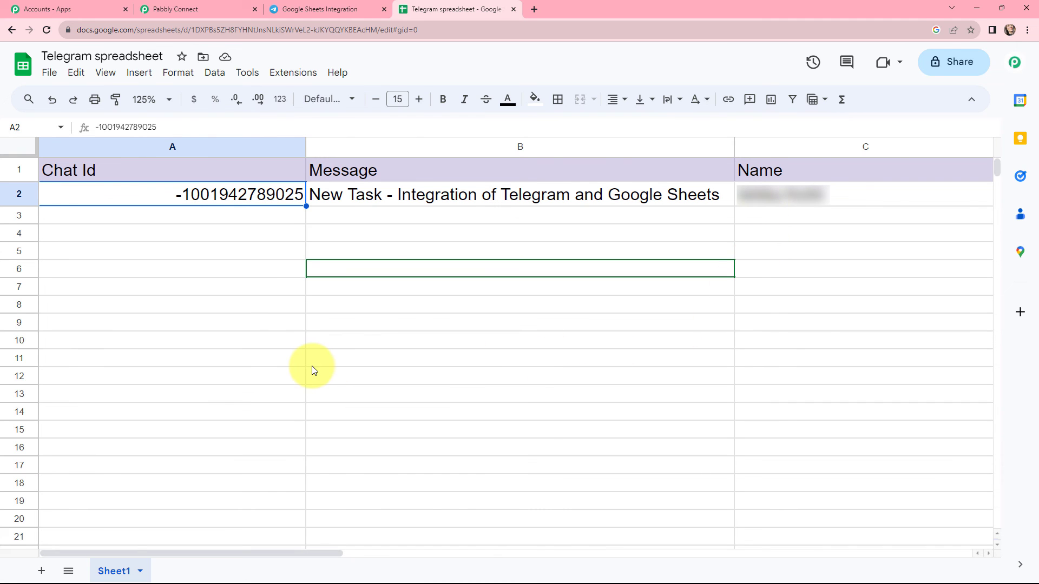
key(ctrl+2)
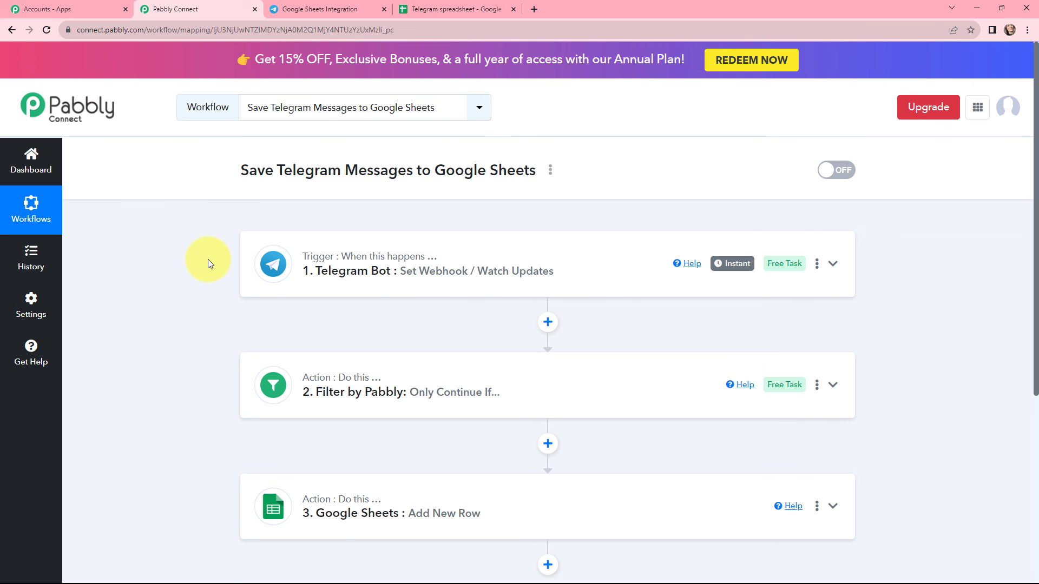